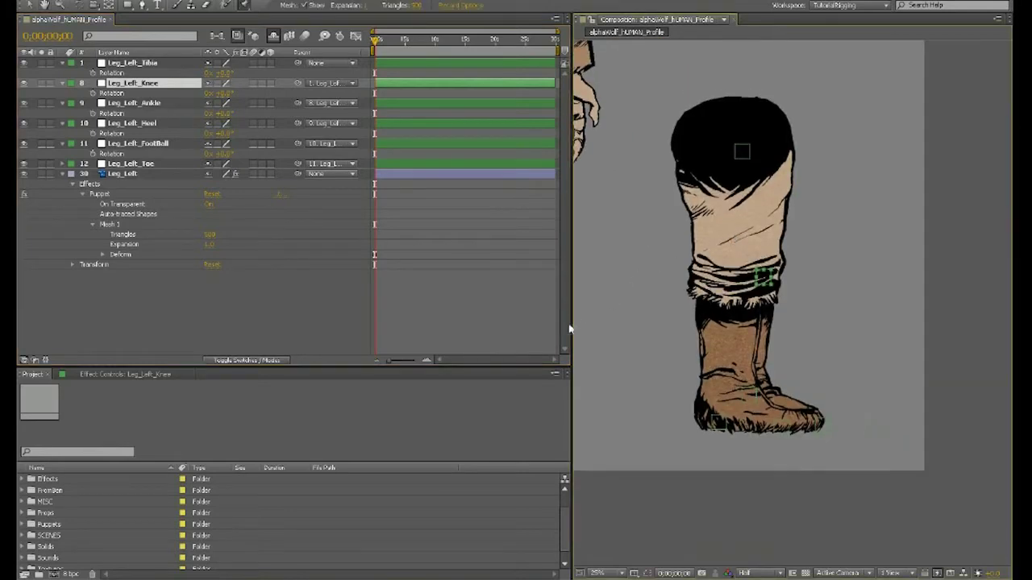
# Step: Widen the composition viewer and frame the whole left leg
pyautogui.moveTo(571, 324); pyautogui.dragTo(494, 321)
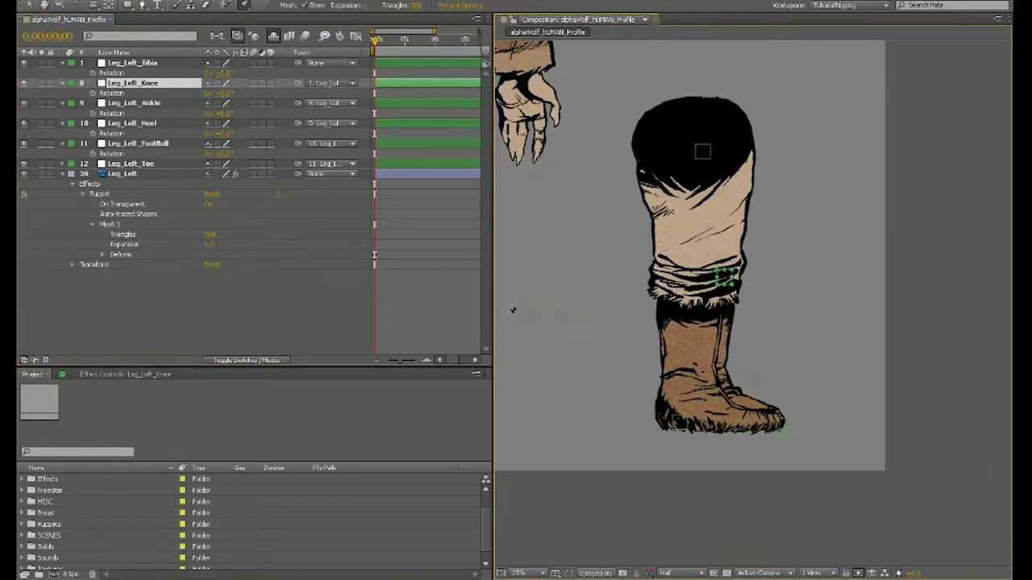
pyautogui.scroll(2, 513, 313)
pyautogui.moveTo(813, 353); pyautogui.dragTo(913, 329)
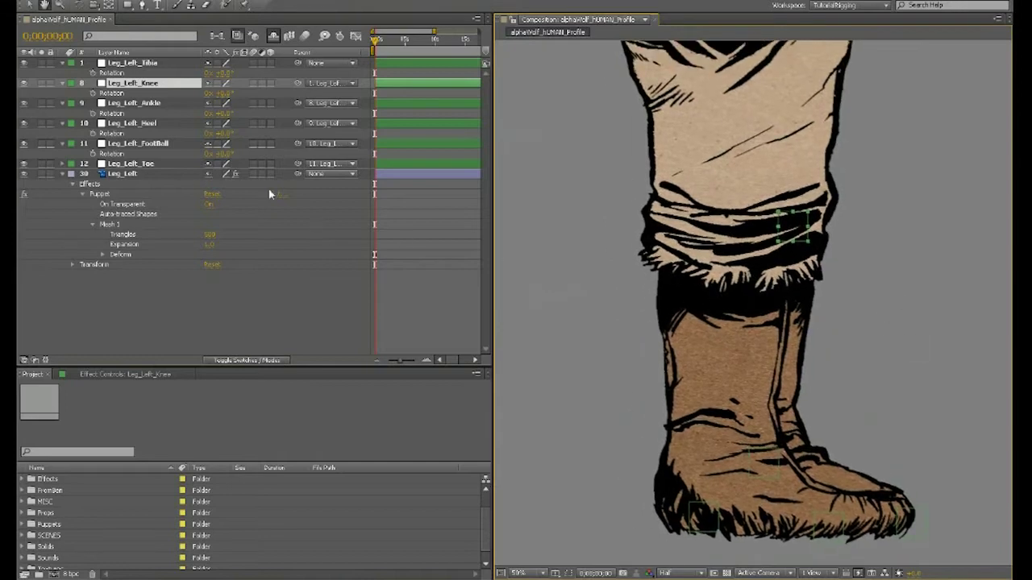
pyautogui.scroll(-2, 580, 215)
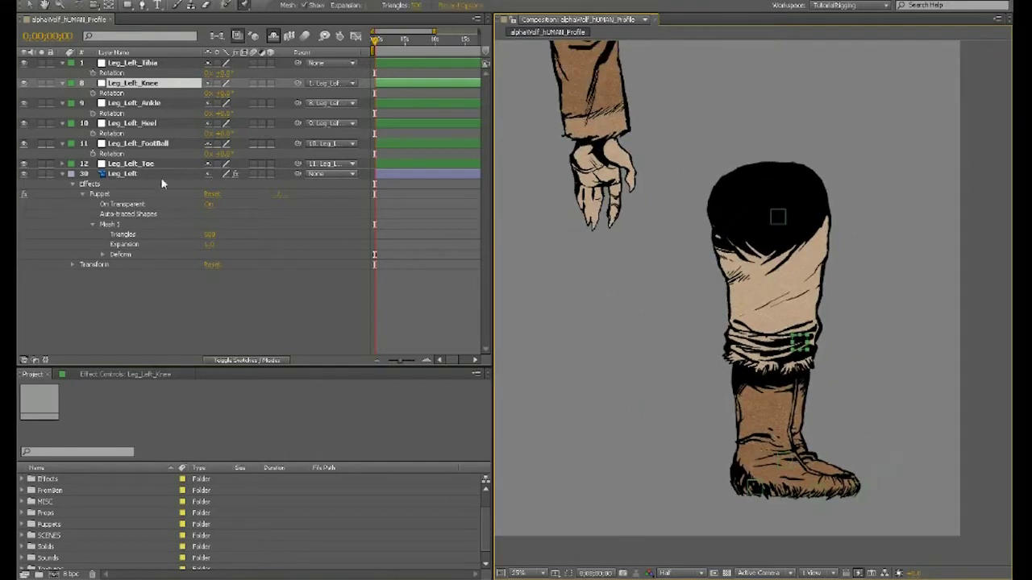
# Step: Try bending the left leg by rotating the Leg_Left_Knee null, undoing each test rotation
pyautogui.moveTo(223, 93); pyautogui.dragTo(251, 94)
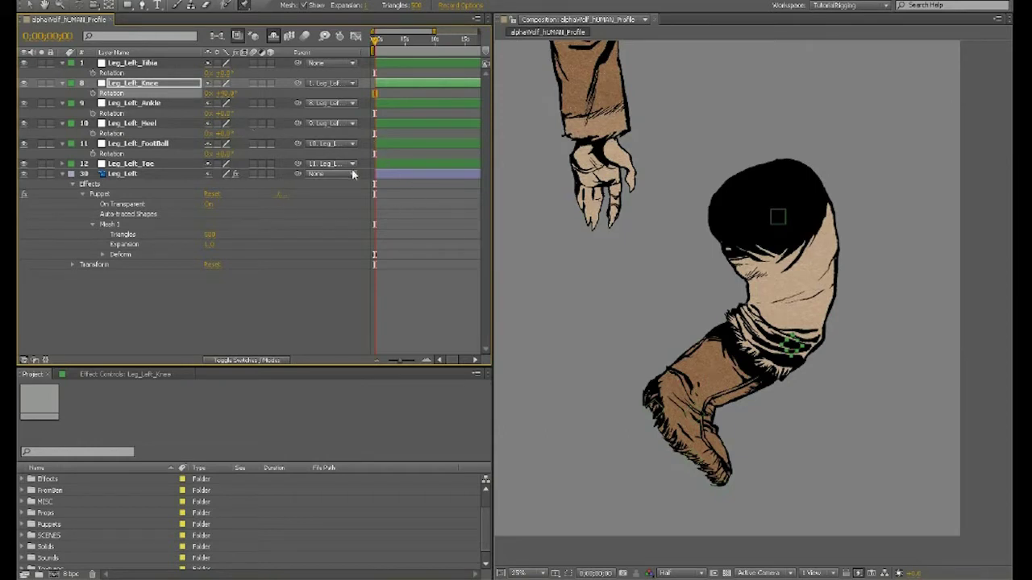
pyautogui.hotkey('ctrl', 'z')
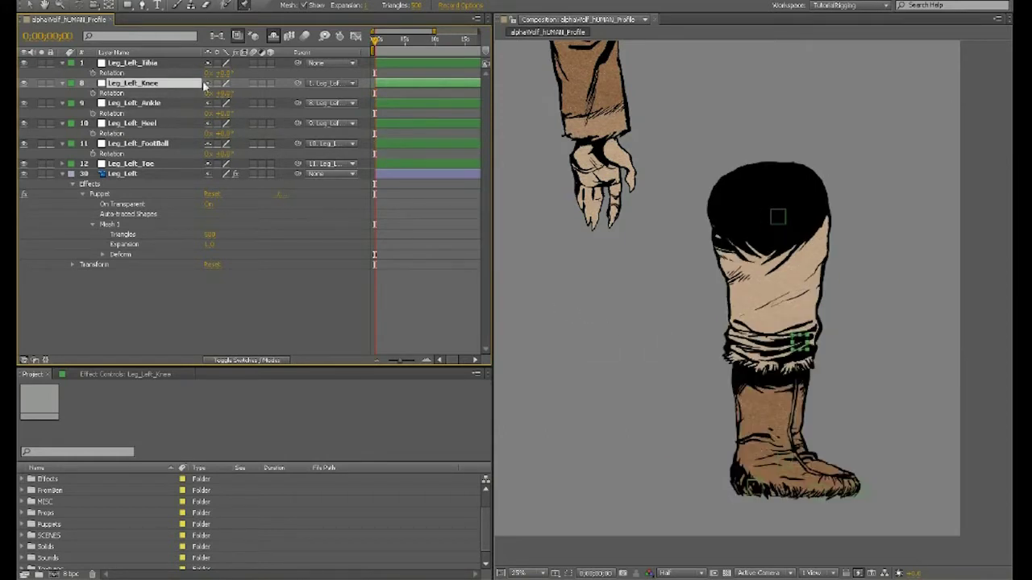
pyautogui.moveTo(221, 94); pyautogui.dragTo(303, 97)
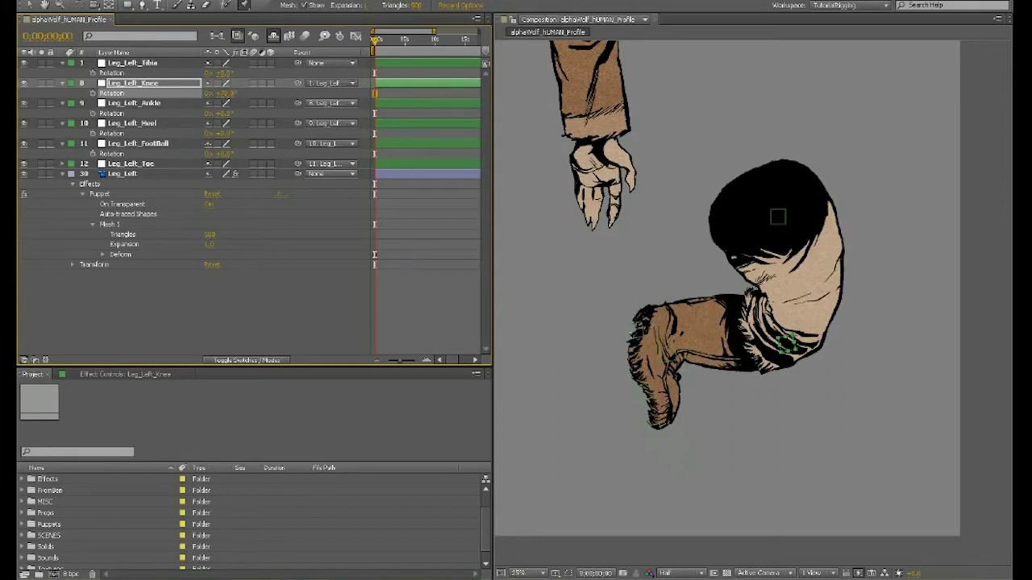
pyautogui.moveTo(226, 94); pyautogui.dragTo(208, 98)
pyautogui.hotkey('ctrl', 'z')
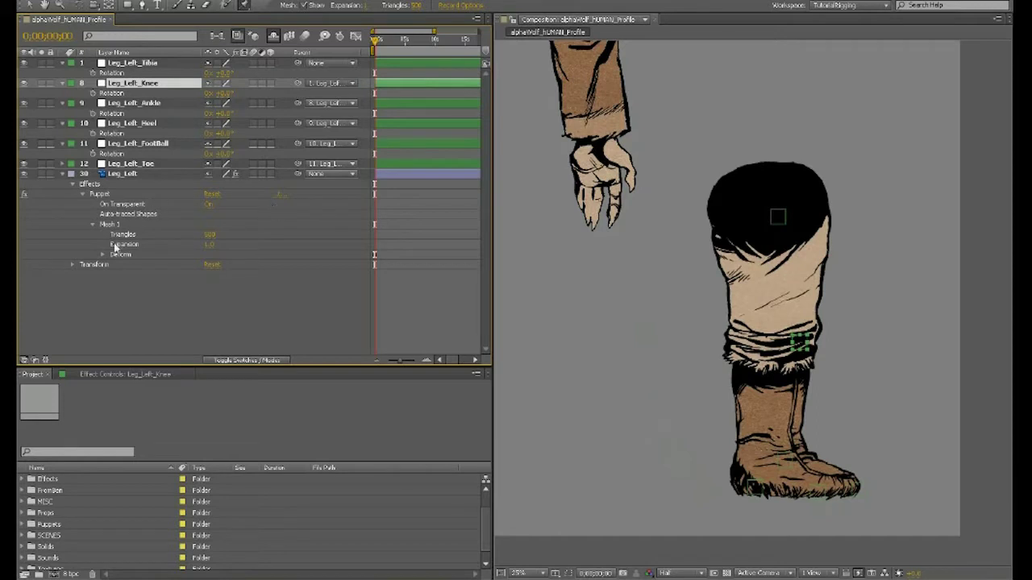
# Step: Set the Expansion of the Leg_Left puppet mesh to 0.5, test the bend by rotating the knee null, and undo the rotation
pyautogui.click(210, 244)
pyautogui.press('Return')
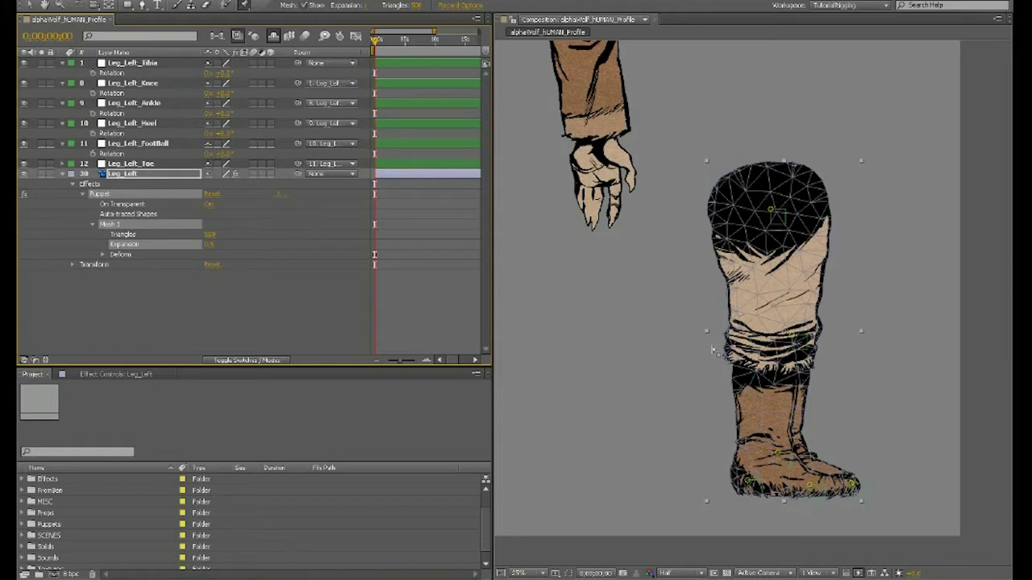
pyautogui.click(135, 64)
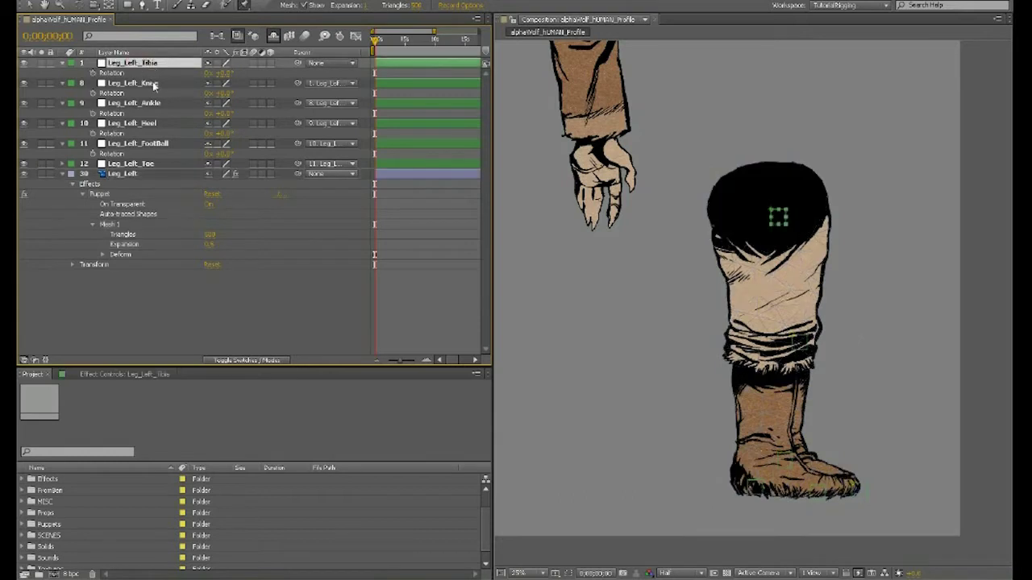
pyautogui.click(153, 84)
pyautogui.moveTo(230, 93); pyautogui.dragTo(294, 118)
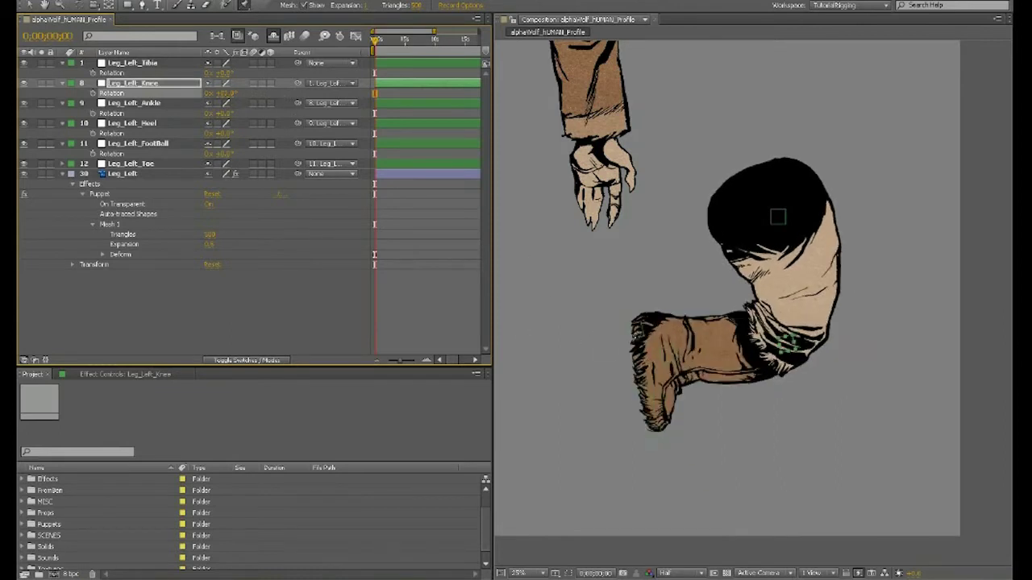
pyautogui.hotkey('ctrl', 'z')
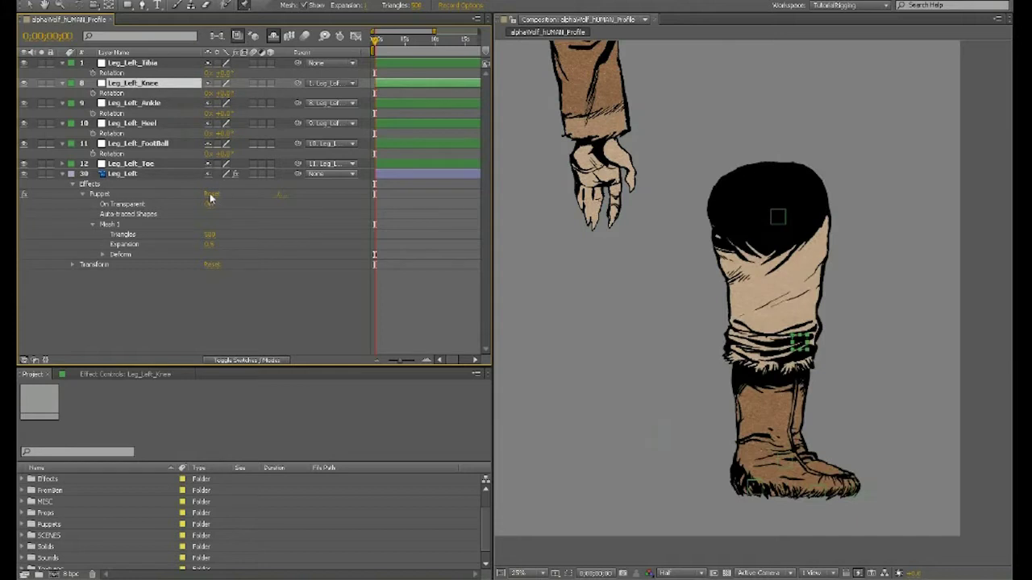
# Step: Try a mesh Expansion of 0 with a test rotation of the knee null, and undo the rotation
pyautogui.click(210, 245)
pyautogui.write('0')
pyautogui.press('Return')
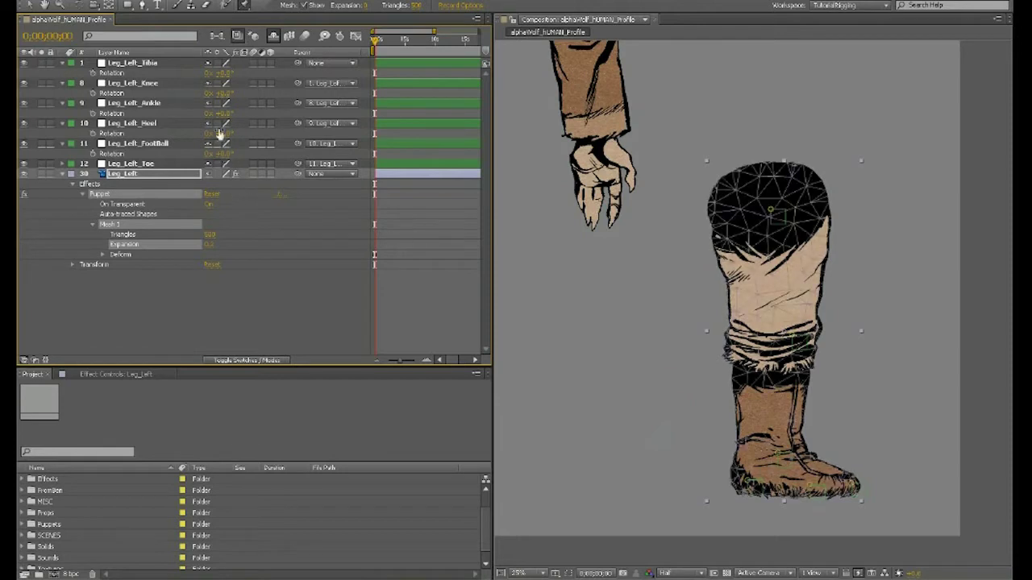
pyautogui.moveTo(221, 94); pyautogui.dragTo(288, 113)
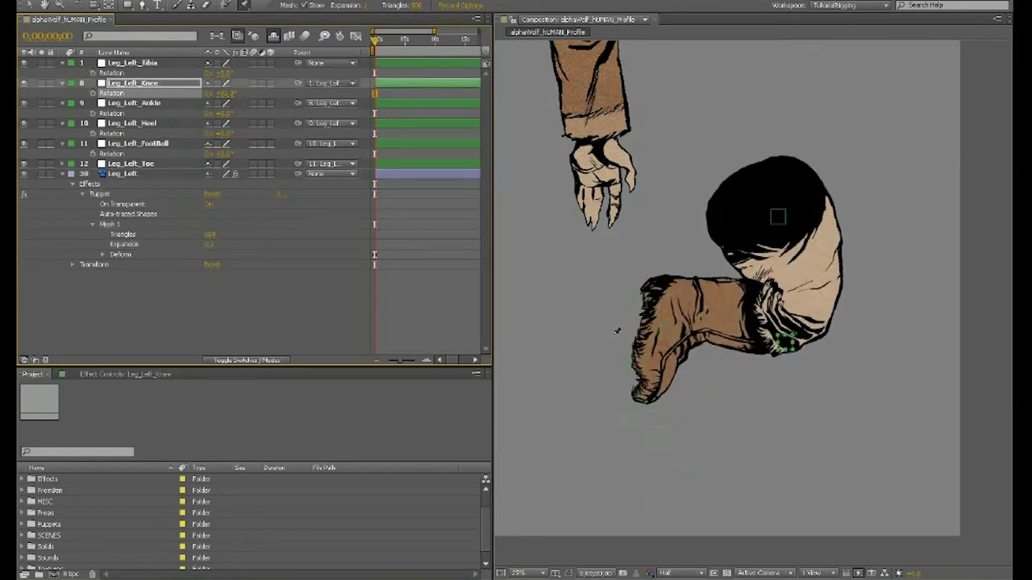
pyautogui.hotkey('ctrl', 'z')
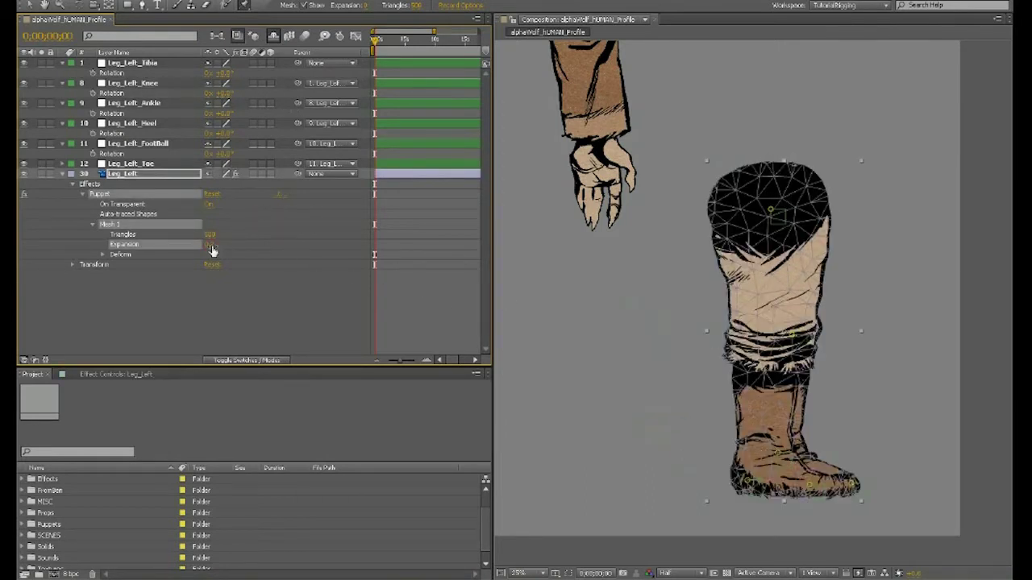
# Step: Set the mesh Expansion back to 0.5 and recheck the knee bend with a rotation that is undone
pyautogui.press('Return')
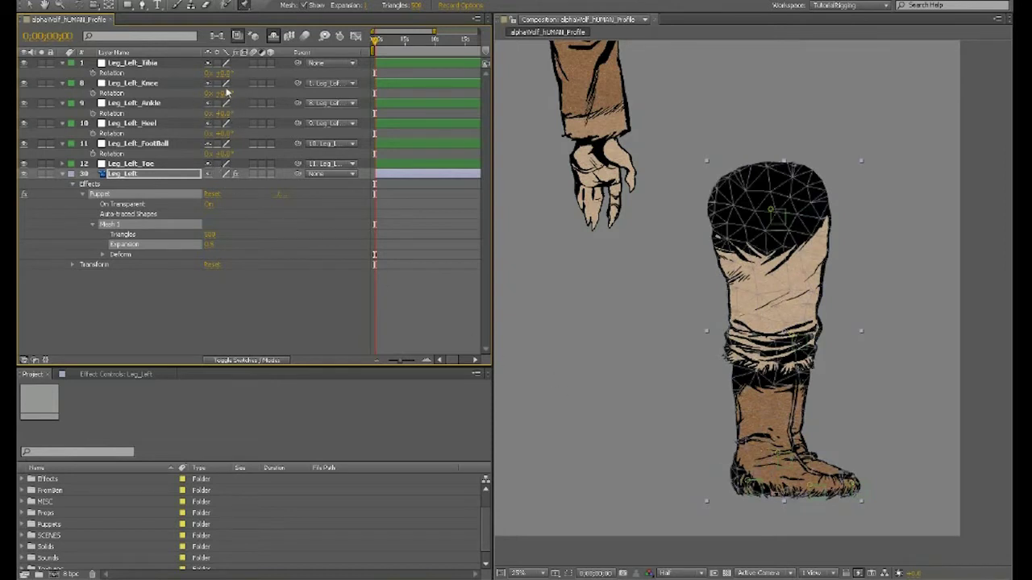
pyautogui.moveTo(230, 94); pyautogui.dragTo(287, 94)
pyautogui.hotkey('ctrl', 'z')
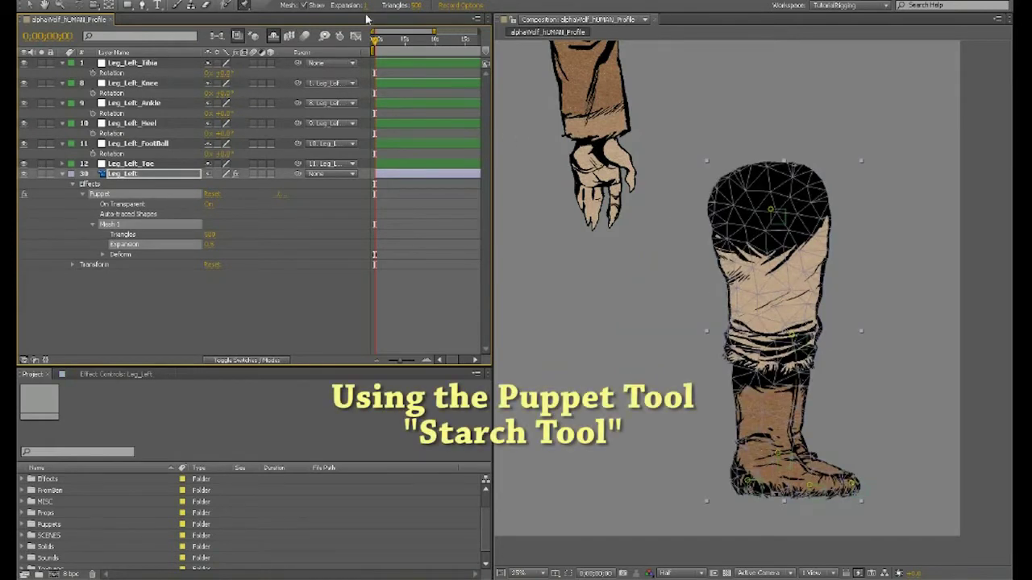
# Step: Add a starch pin in the middle of the thigh with the Puppet Starch Tool and reveal its Stiffness settings
pyautogui.click(244, 6)
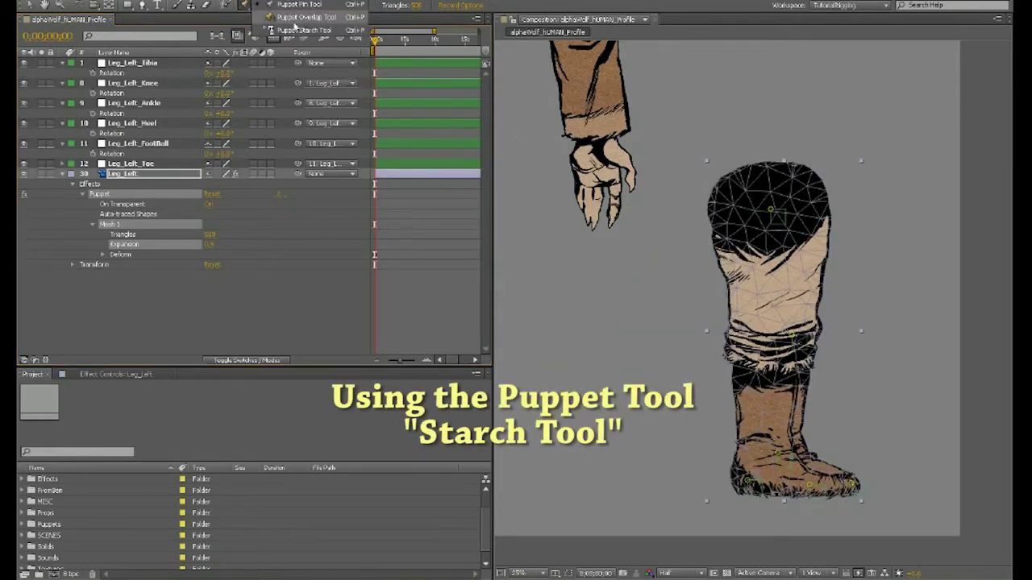
pyautogui.click(303, 29)
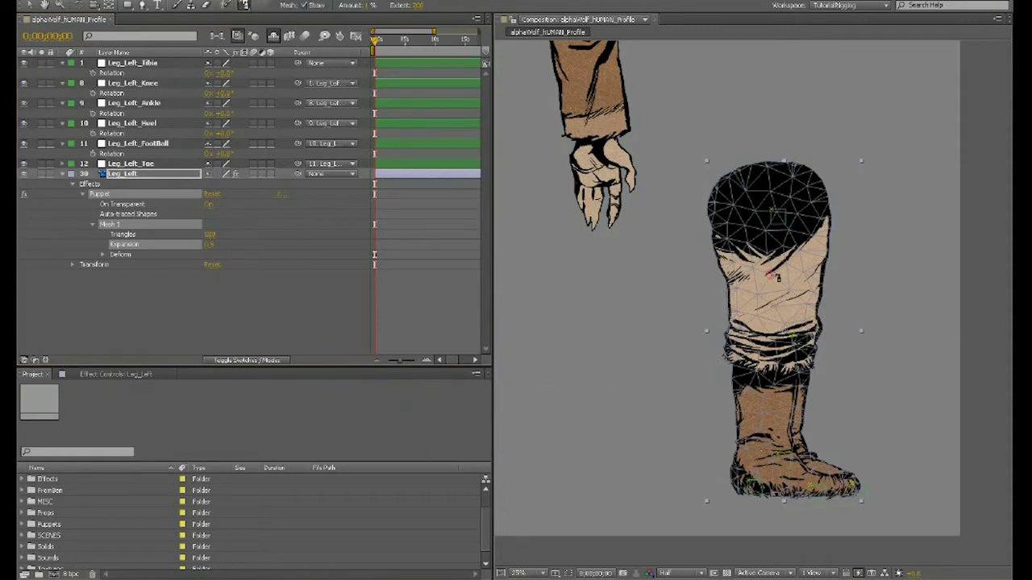
pyautogui.click(770, 275)
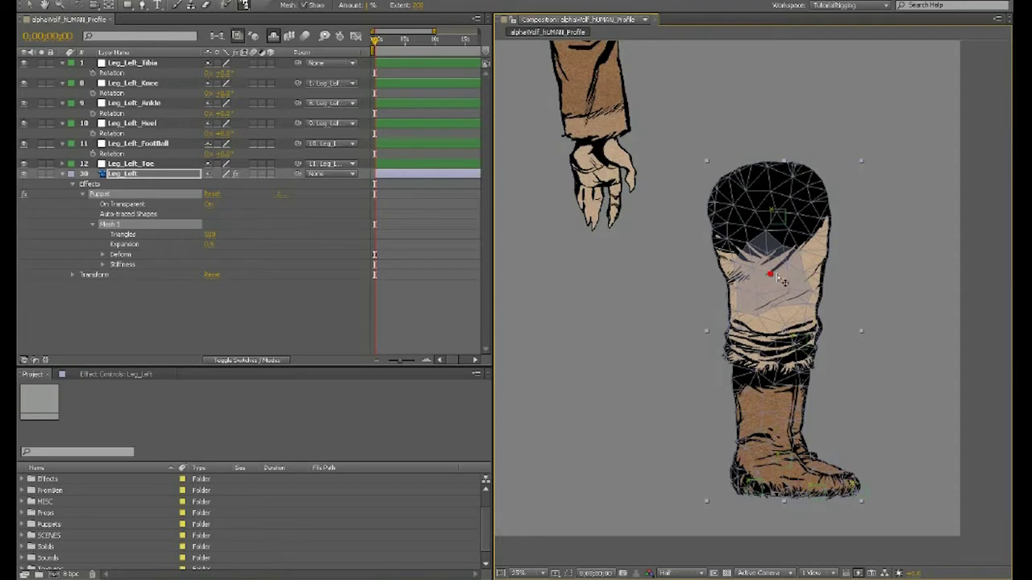
pyautogui.click(102, 265)
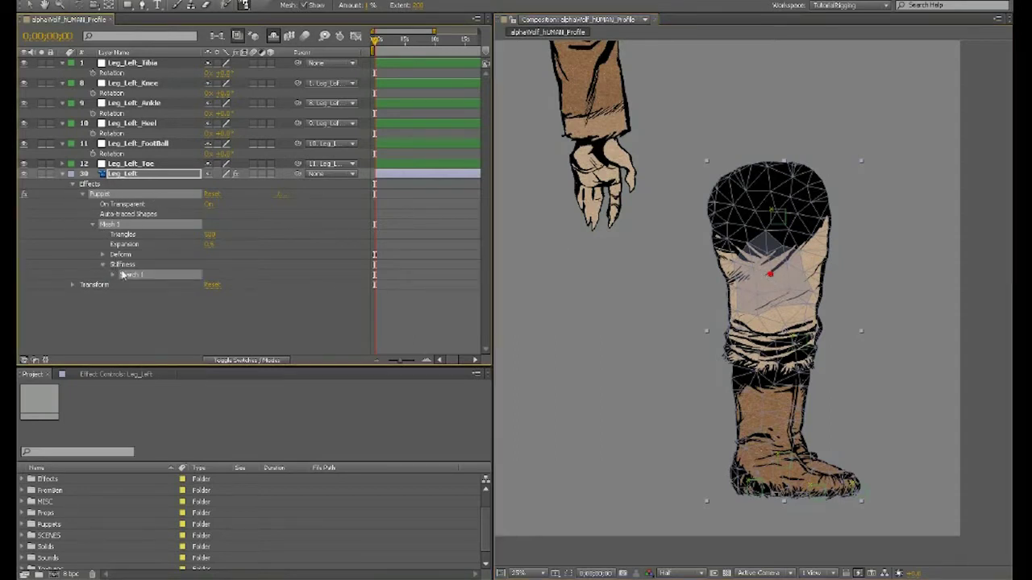
pyautogui.click(114, 276)
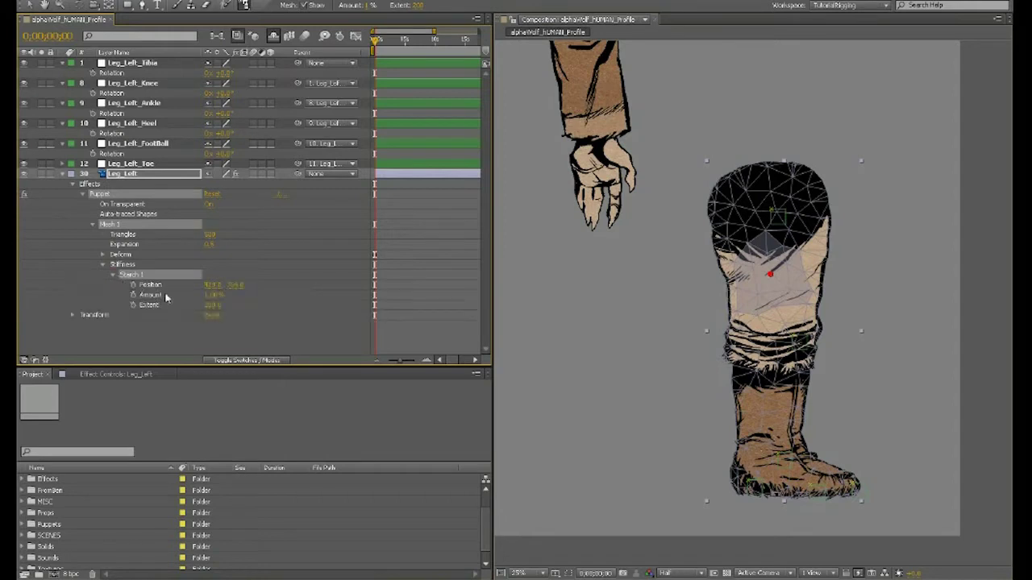
# Step: Set the thigh starch pin's Extent to 300 and reposition the pin slightly higher on the thigh
pyautogui.click(212, 305)
pyautogui.write('300')
pyautogui.press('Return')
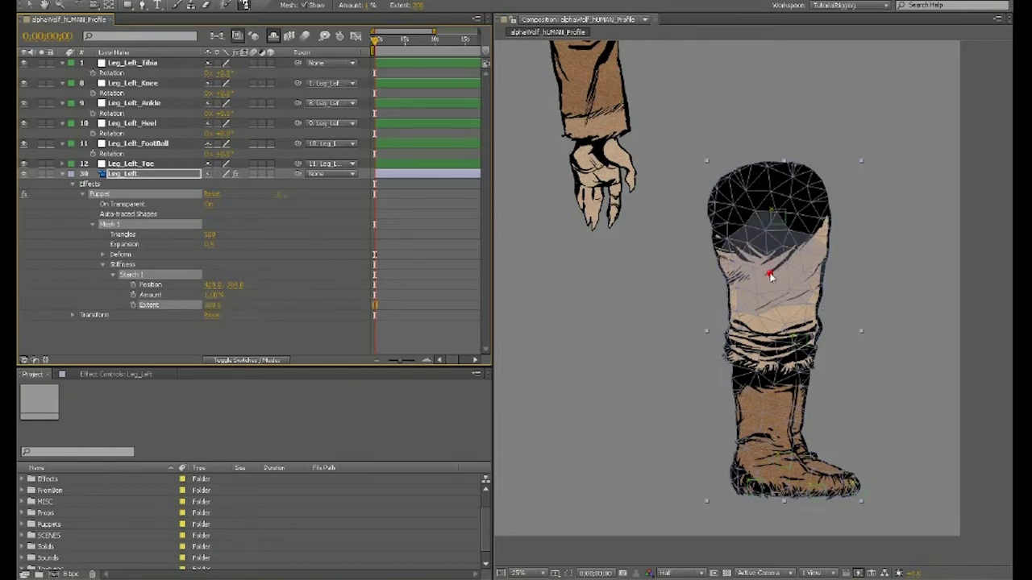
pyautogui.moveTo(769, 275)
pyautogui.mouseDown()
pyautogui.moveTo(790, 294)
pyautogui.moveTo(768, 280)
pyautogui.mouseUp()
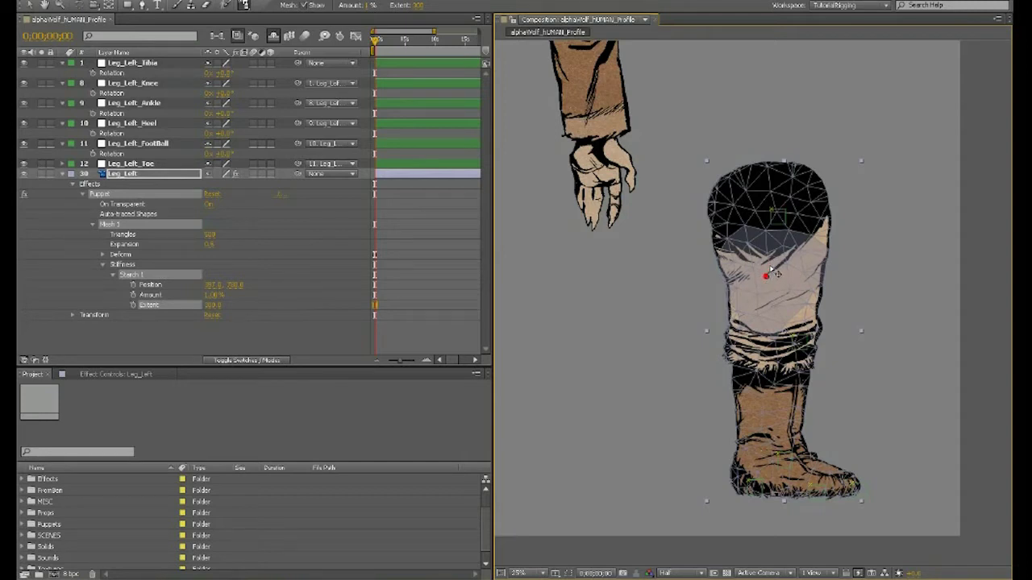
pyautogui.moveTo(766, 275); pyautogui.dragTo(768, 262)
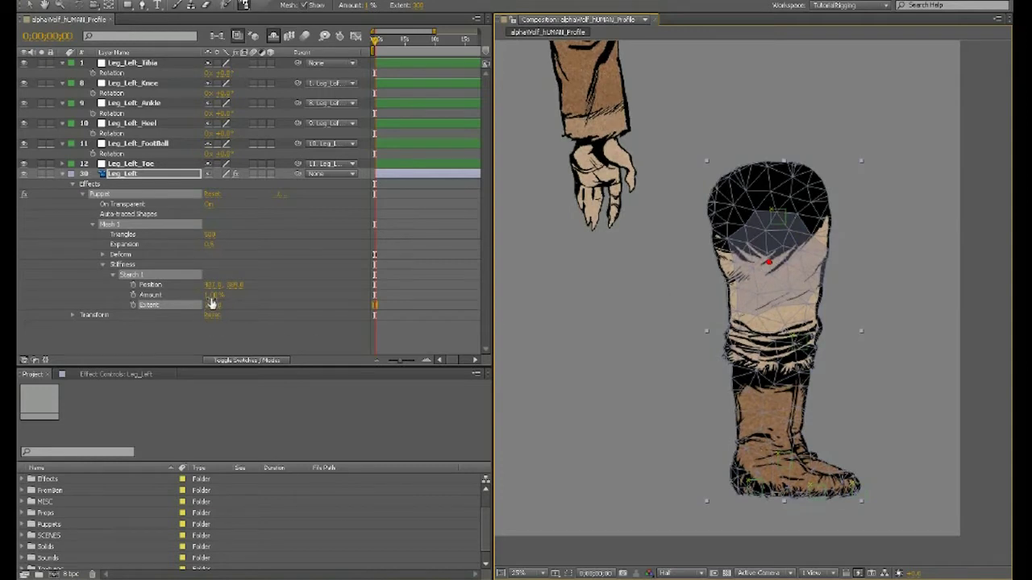
# Step: Set the thigh starch pin's Extent to 400
pyautogui.click(212, 304)
pyautogui.write('400')
pyautogui.press('Return')
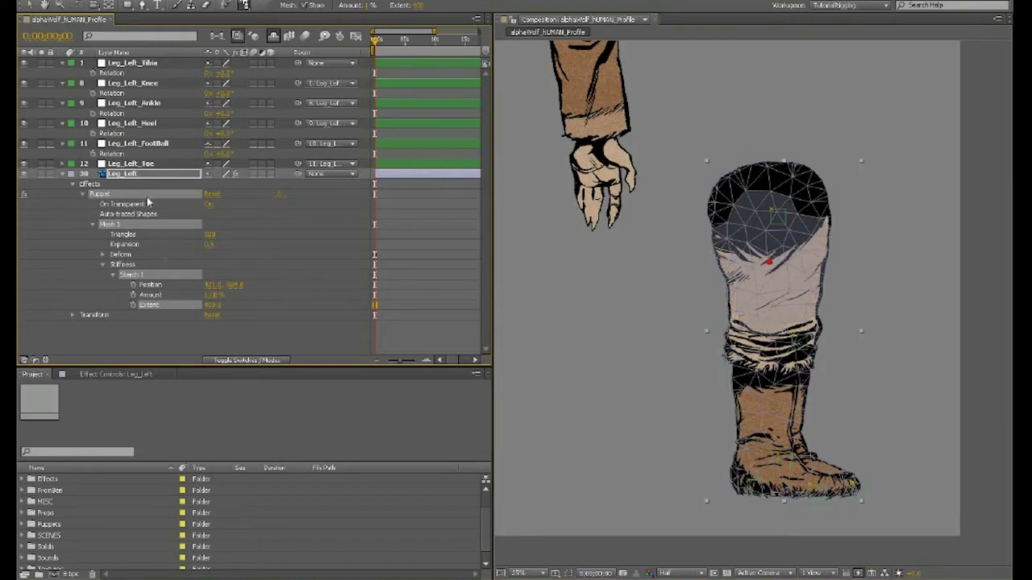
# Step: Test how the starched thigh holds its shape by rotating the Leg_Left_Knee null, and undo the rotation
pyautogui.click(146, 86)
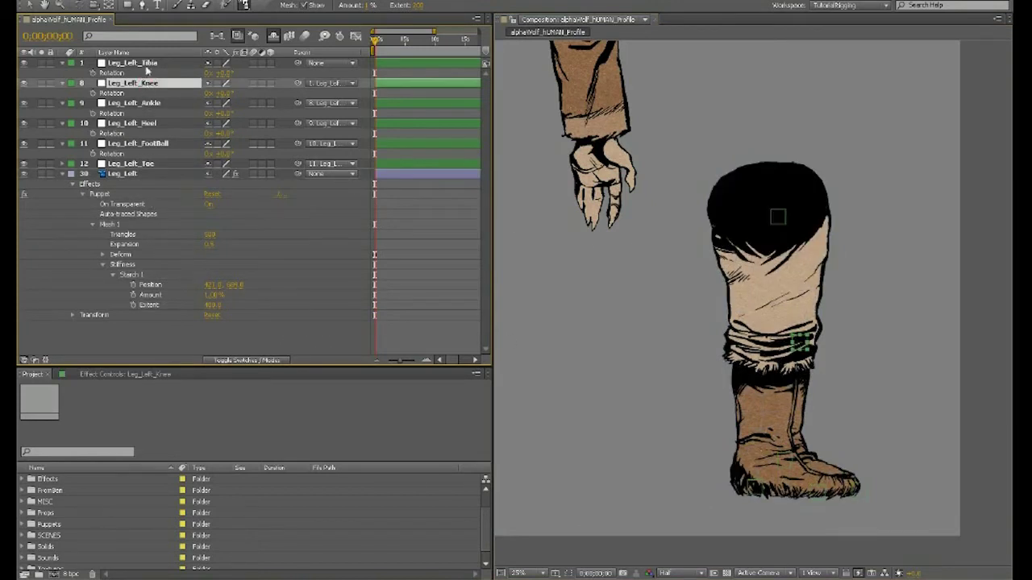
pyautogui.click(146, 67)
pyautogui.click(155, 84)
pyautogui.moveTo(225, 94); pyautogui.dragTo(273, 108)
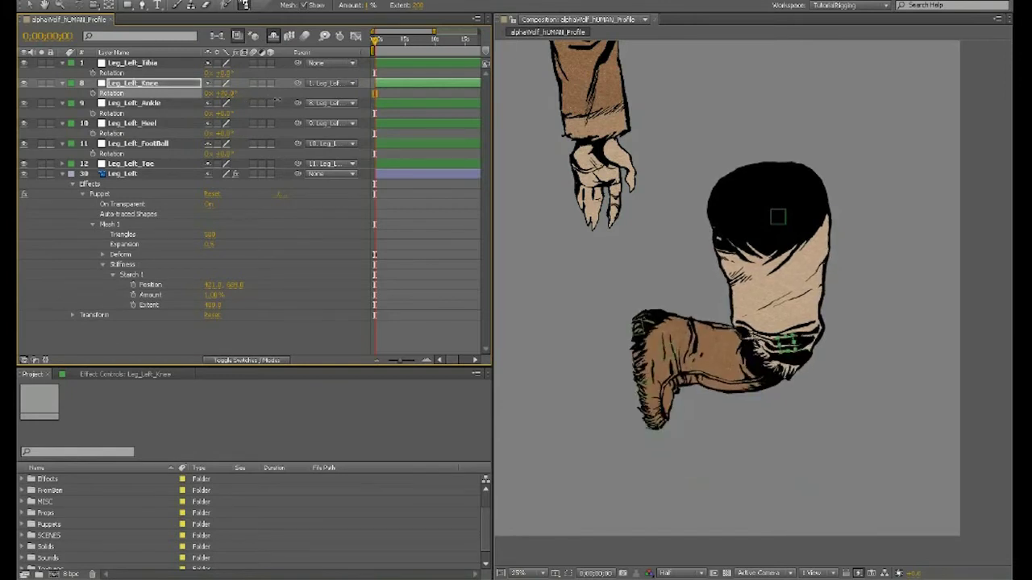
pyautogui.hotkey('ctrl', 'z')
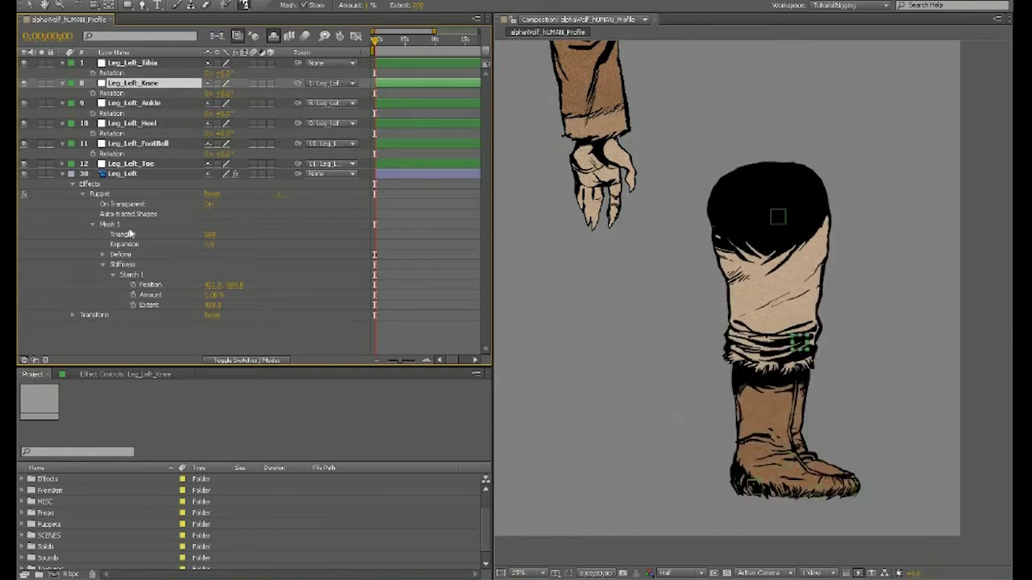
# Step: Try a starch Amount of 0.5% on the thigh pin with a test knee rotation, and undo the rotation
pyautogui.click(215, 295)
pyautogui.press('Return')
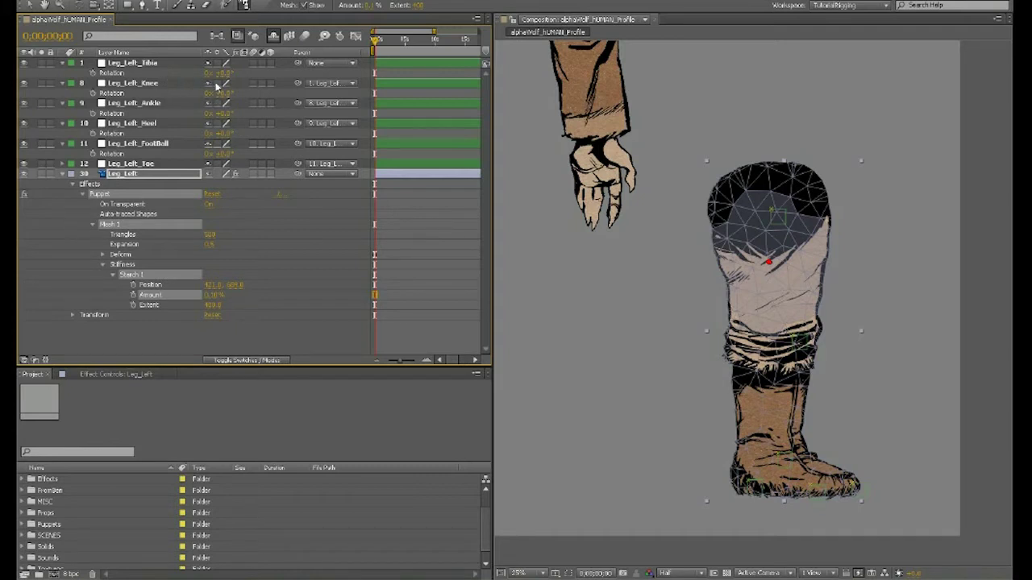
pyautogui.moveTo(223, 94); pyautogui.dragTo(250, 78)
pyautogui.hotkey('ctrl', 'z')
# Step: Set the thigh starch pin's Amount to 0.05%, test the bend by rotating the knee null, and undo the rotation
pyautogui.click(214, 296)
pyautogui.write('0.05')
pyautogui.press('Return')
pyautogui.moveTo(221, 93)
pyautogui.mouseDown()
pyautogui.moveTo(279, 85)
pyautogui.moveTo(239, 83)
pyautogui.mouseUp()
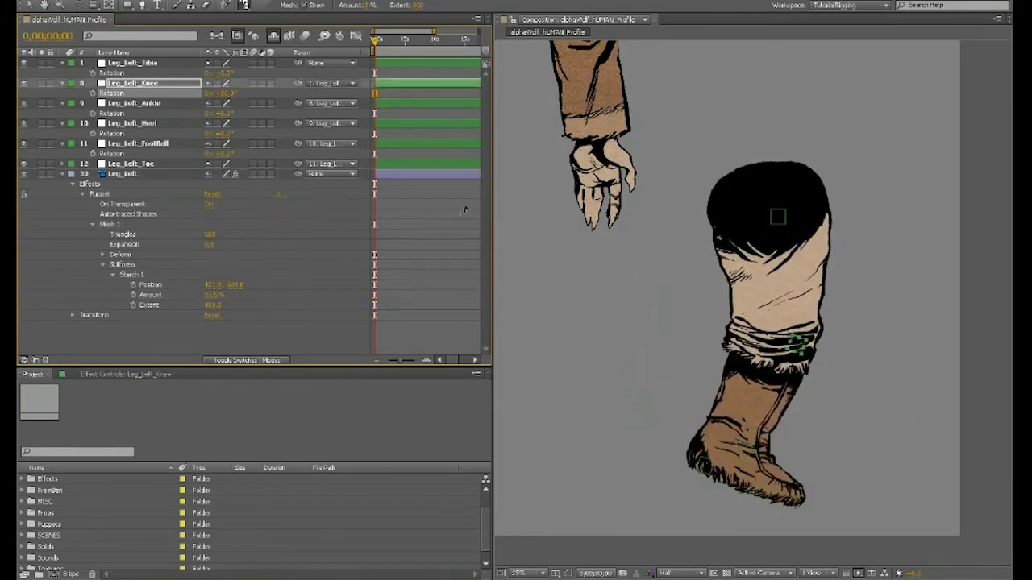
pyautogui.moveTo(226, 92); pyautogui.dragTo(249, 95)
pyautogui.hotkey('ctrl', 'z')
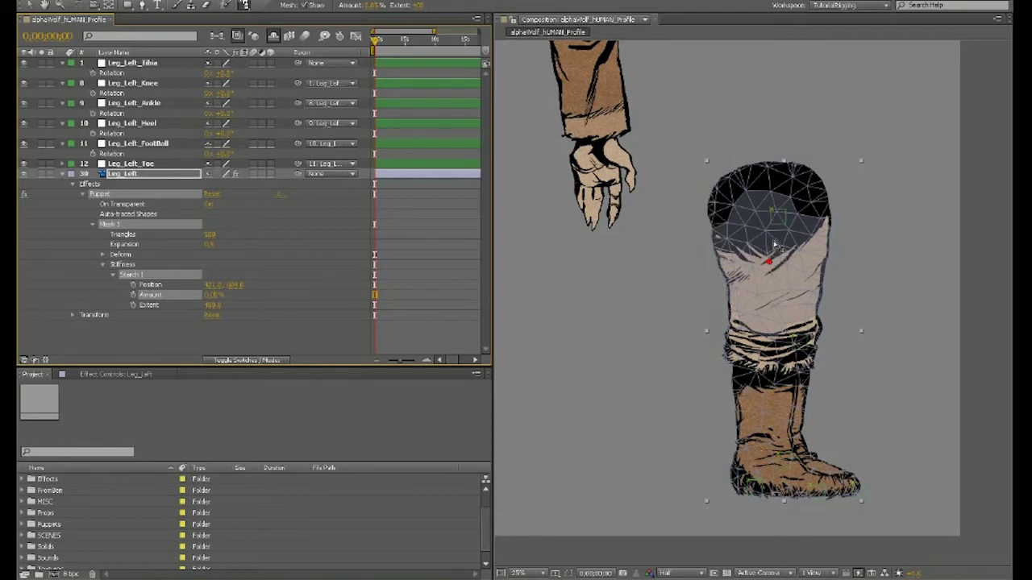
# Step: Move the thigh starch pin up into the black upper thigh area and check the knee bend with a rotation that is undone
pyautogui.moveTo(769, 261); pyautogui.dragTo(774, 243)
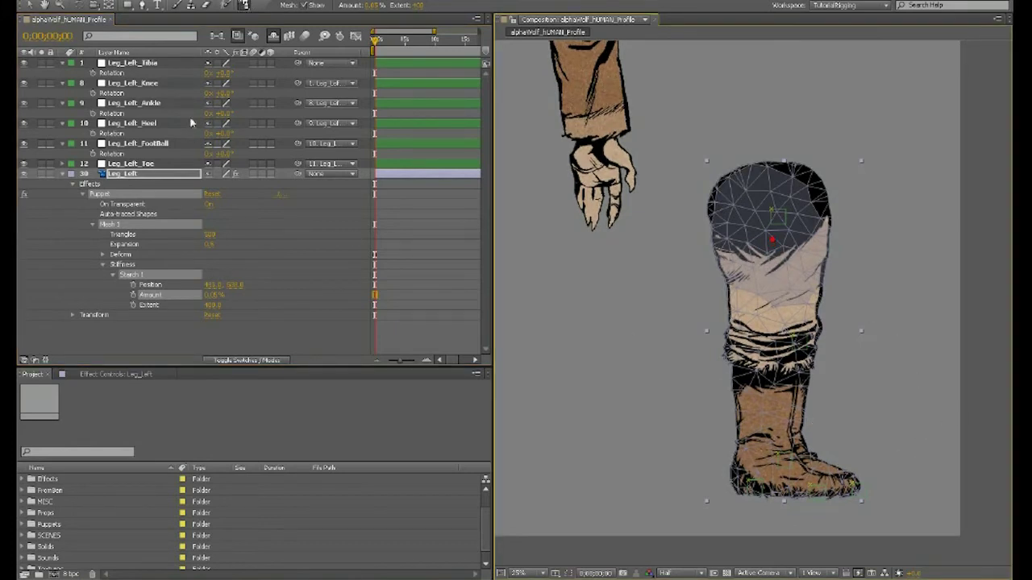
pyautogui.moveTo(227, 93); pyautogui.dragTo(274, 90)
pyautogui.hotkey('ctrl', 'z')
pyautogui.hotkey('ctrl', 'z')
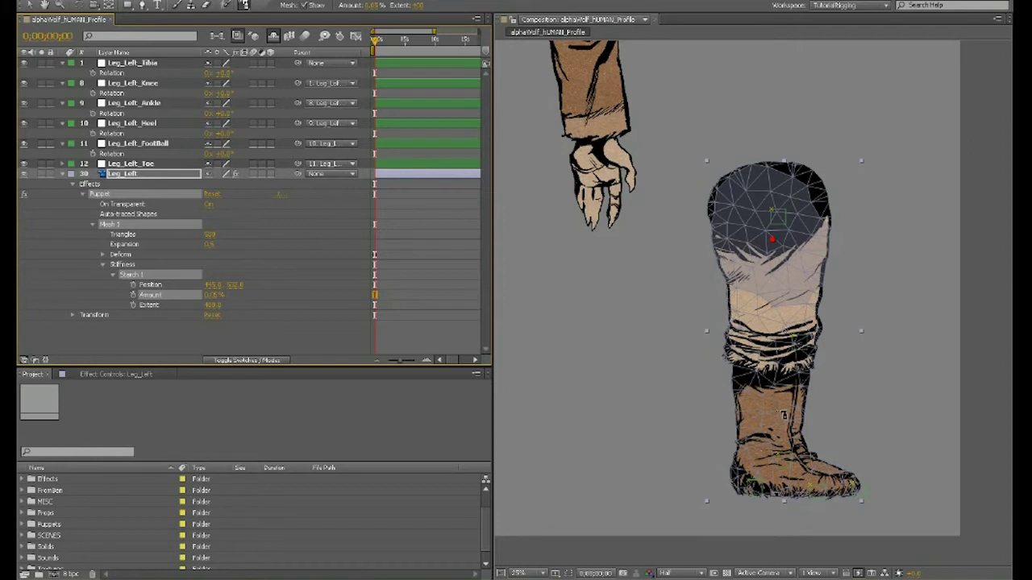
# Step: Add a second starch pin on the boot shaft, reveal its settings, and select the thigh's starch pin in the layer list
pyautogui.click(774, 408)
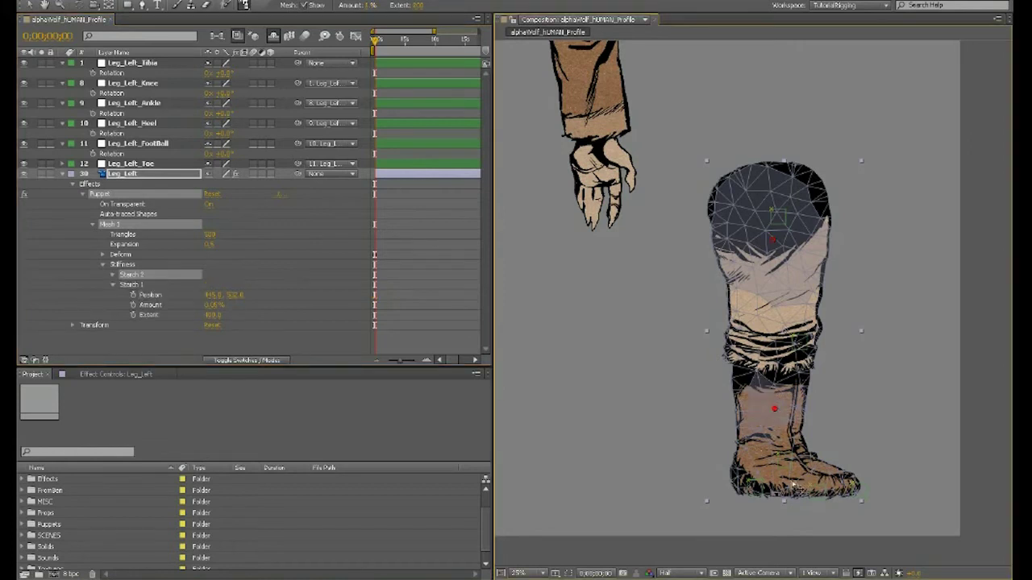
pyautogui.click(113, 276)
pyautogui.click(132, 315)
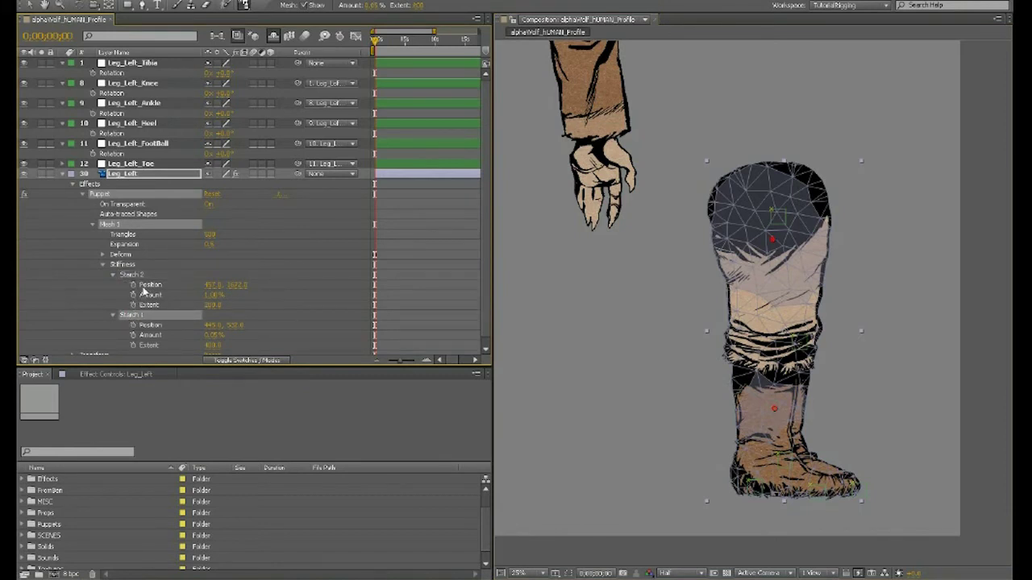
# Step: Set the boot shaft starch pin's Amount to 0.05%, test the bend by rotating the knee null, and undo the rotation
pyautogui.click(131, 275)
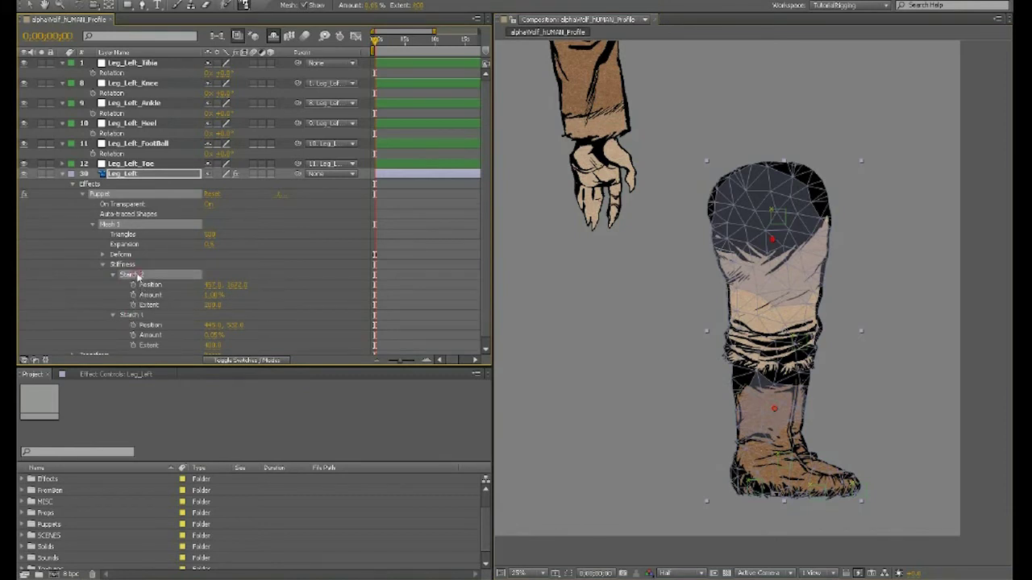
pyautogui.click(213, 295)
pyautogui.write('.05')
pyautogui.press('Return')
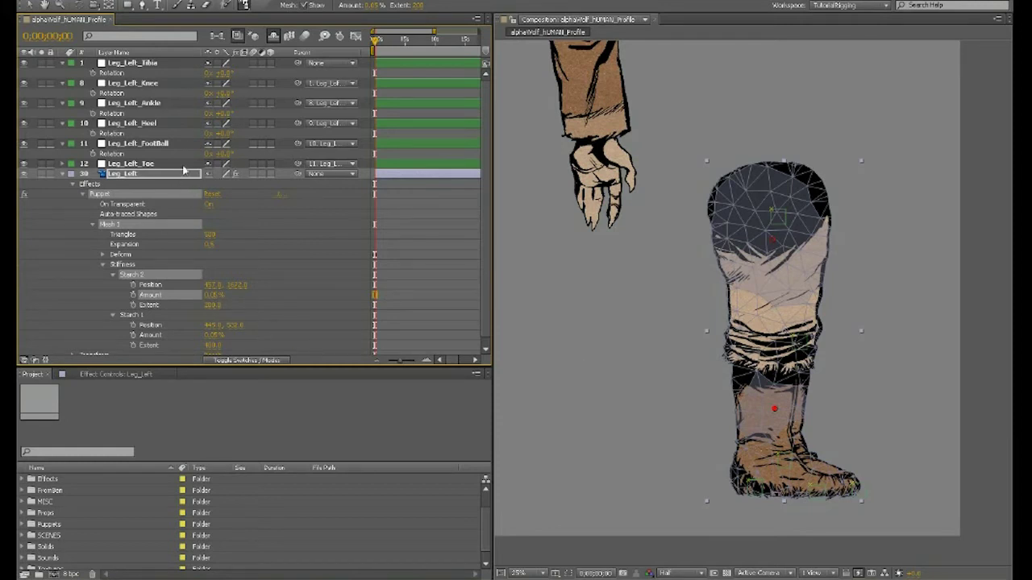
pyautogui.moveTo(228, 93); pyautogui.dragTo(276, 103)
pyautogui.hotkey('ctrl', 'z')
# Step: Add a third starch pin on the fur cuff just below the knee, check it with a knee rotation, and undo the rotation
pyautogui.click(809, 355)
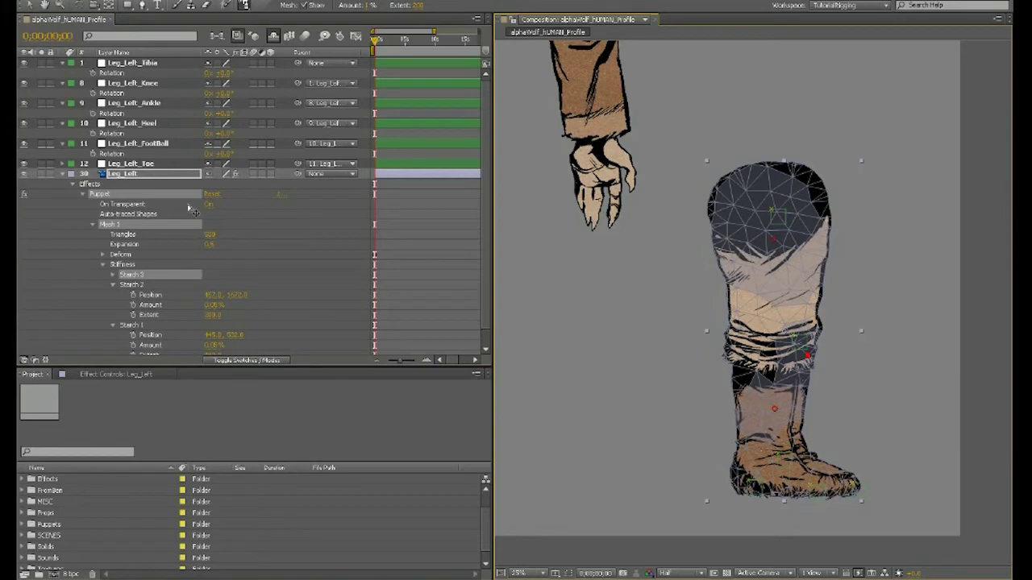
pyautogui.moveTo(223, 94); pyautogui.dragTo(280, 110)
pyautogui.hotkey('ctrl', 'z')
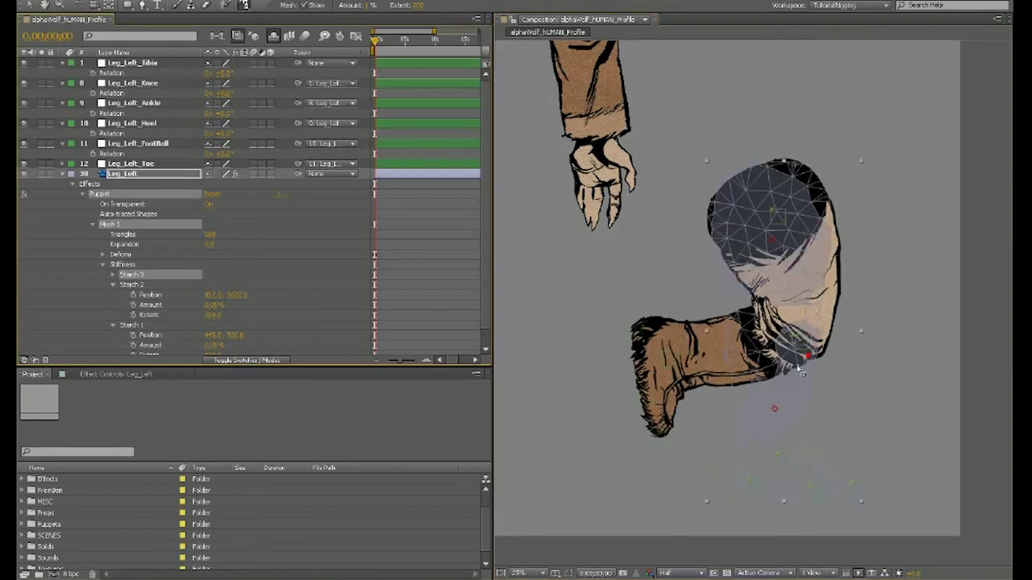
# Step: Set the cuff starch pin's Amount to 0.1%, test the bend with two knee rotations, and undo both
pyautogui.click(113, 274)
pyautogui.click(215, 296)
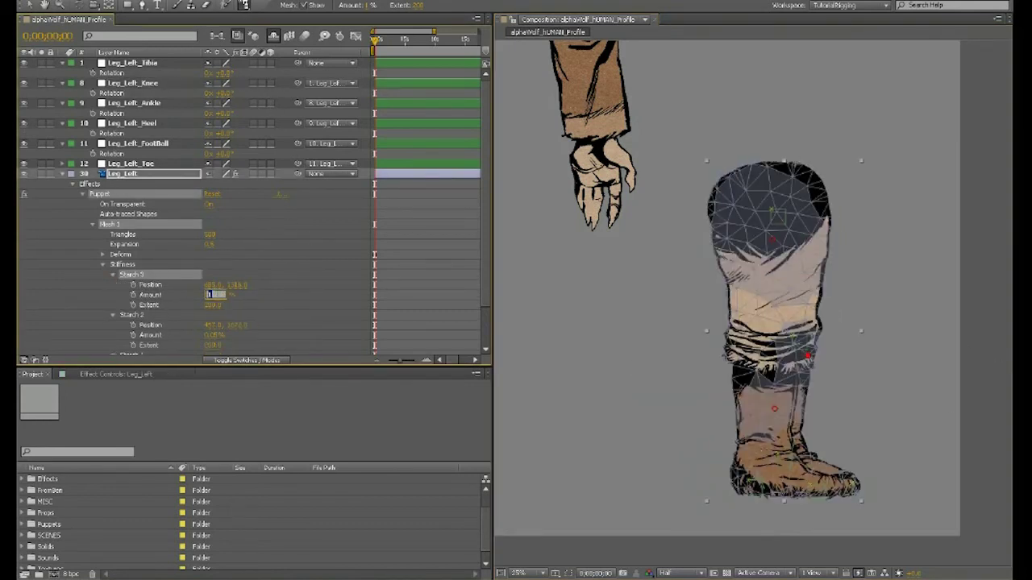
pyautogui.write('.05')
pyautogui.press('Return')
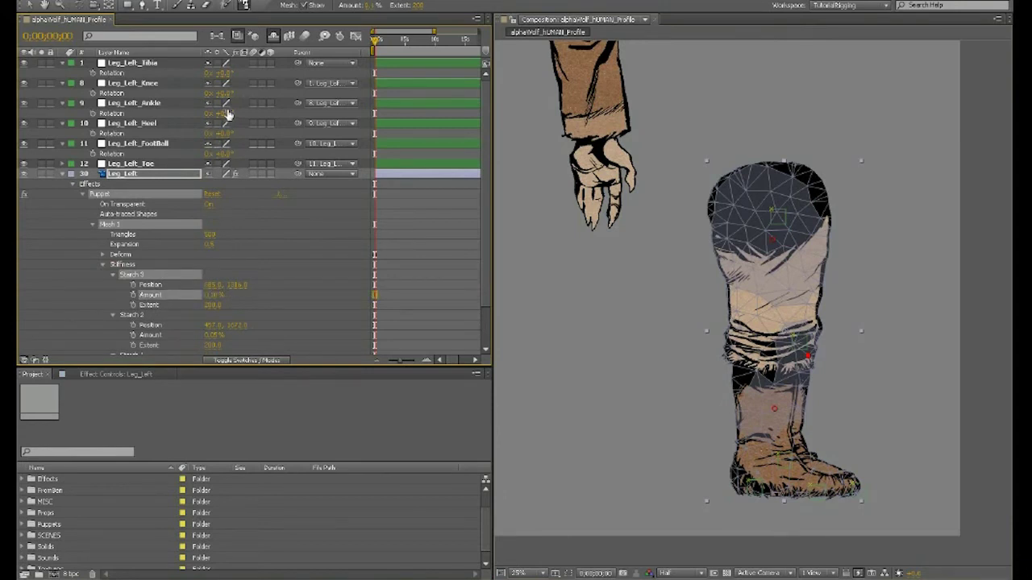
pyautogui.moveTo(222, 94); pyautogui.dragTo(254, 94)
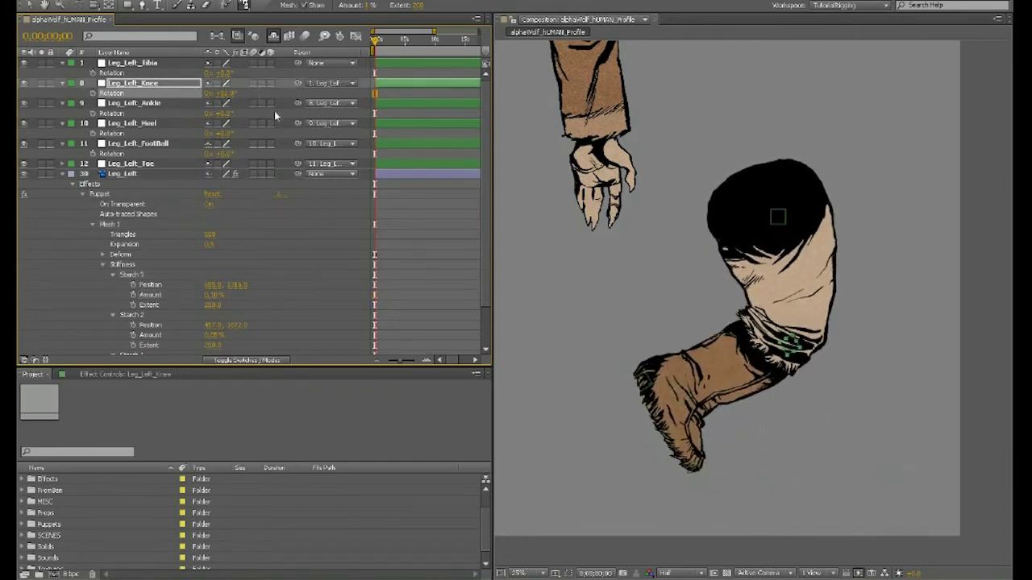
pyautogui.hotkey('ctrl', 'z')
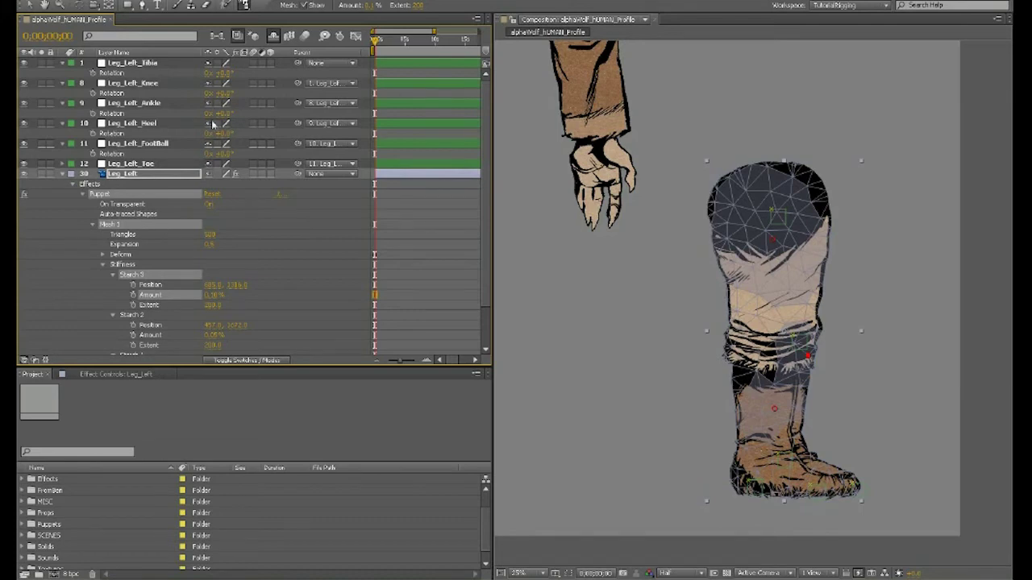
pyautogui.moveTo(224, 93); pyautogui.dragTo(260, 87)
pyautogui.hotkey('ctrl', 'z')
# Step: Add a fourth starch pin on the boot sole between heel and toe, with Extent 100 and Amount 0.05%
pyautogui.click(784, 488)
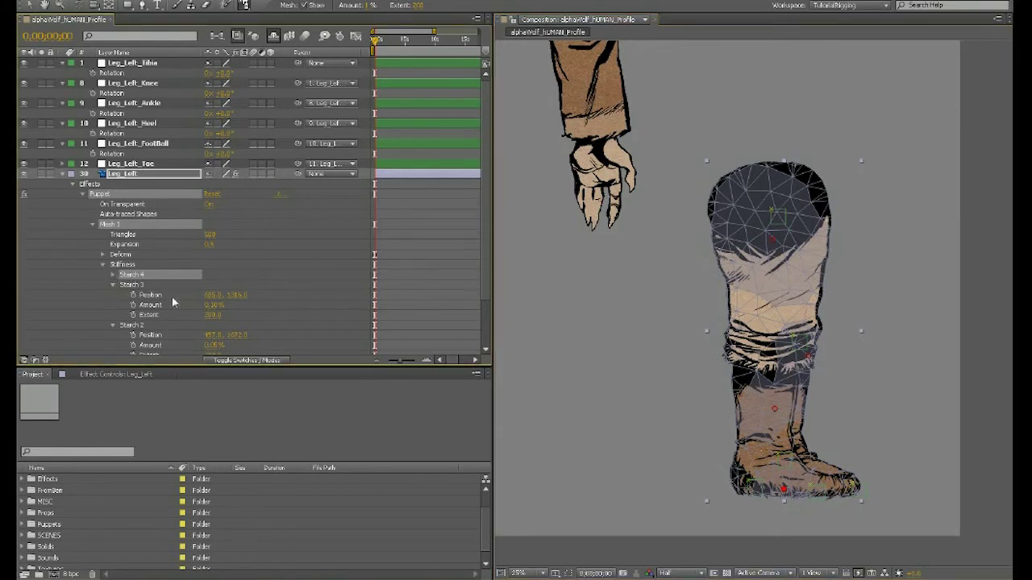
pyautogui.click(112, 275)
pyautogui.click(211, 305)
pyautogui.write('180')
pyautogui.press('Return')
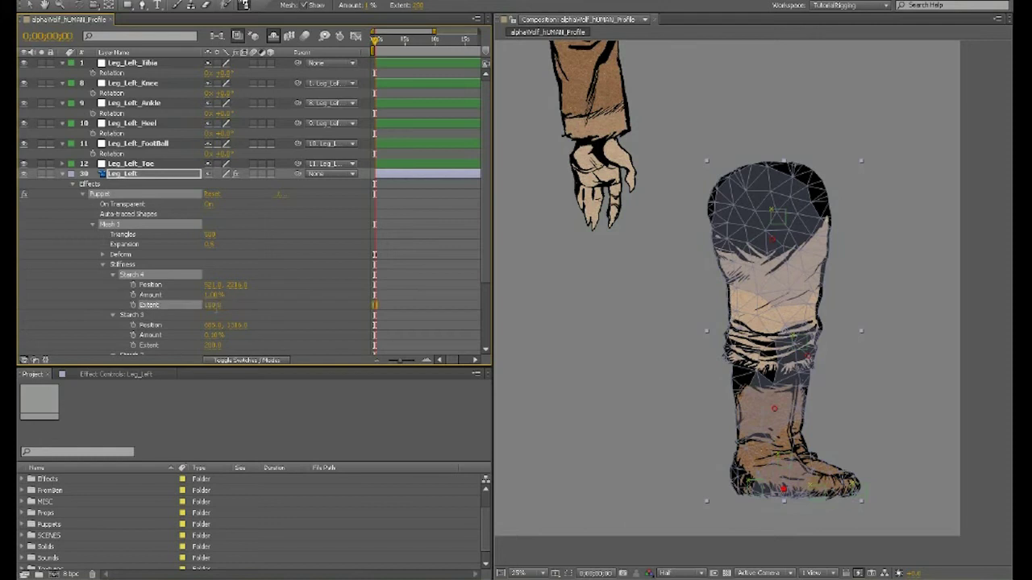
pyautogui.click(212, 305)
pyautogui.press('Return')
pyautogui.click(212, 295)
pyautogui.write('.10')
pyautogui.press('Return')
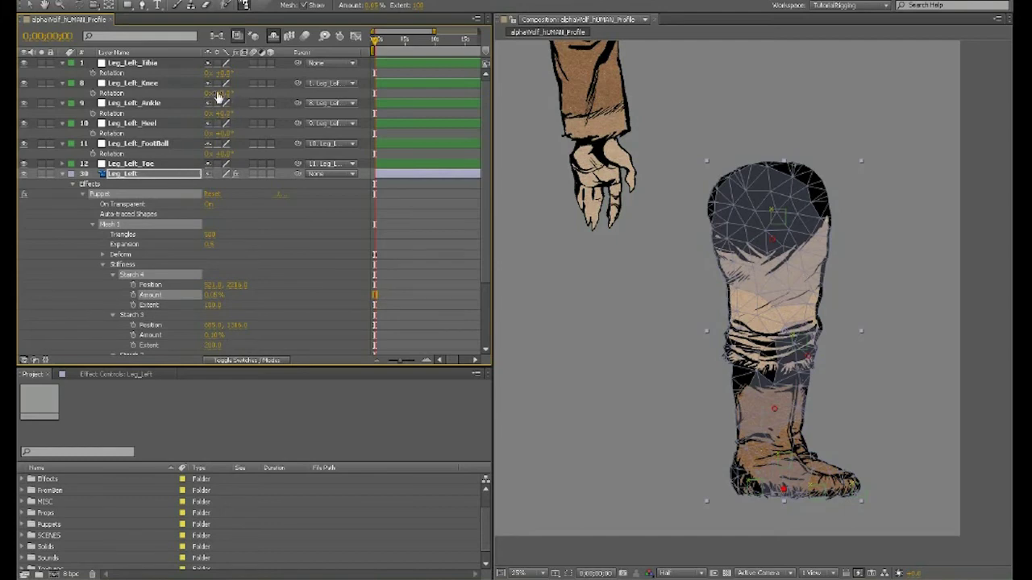
# Step: Test the new sole starch by rotating the Leg_Left_Knee null, and undo the rotation
pyautogui.moveTo(220, 93); pyautogui.dragTo(275, 98)
pyautogui.click(159, 94)
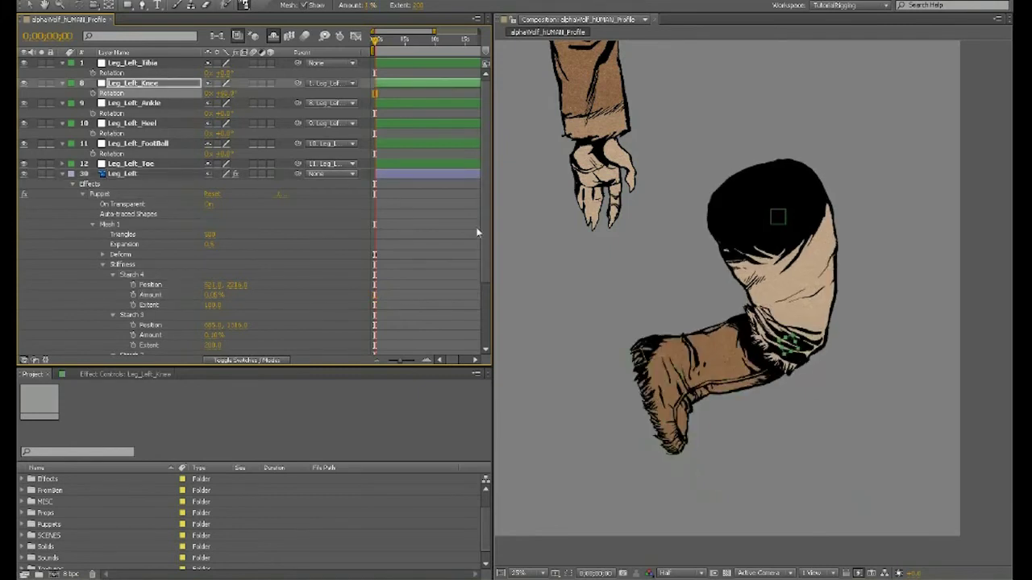
pyautogui.hotkey('ctrl', 'z')
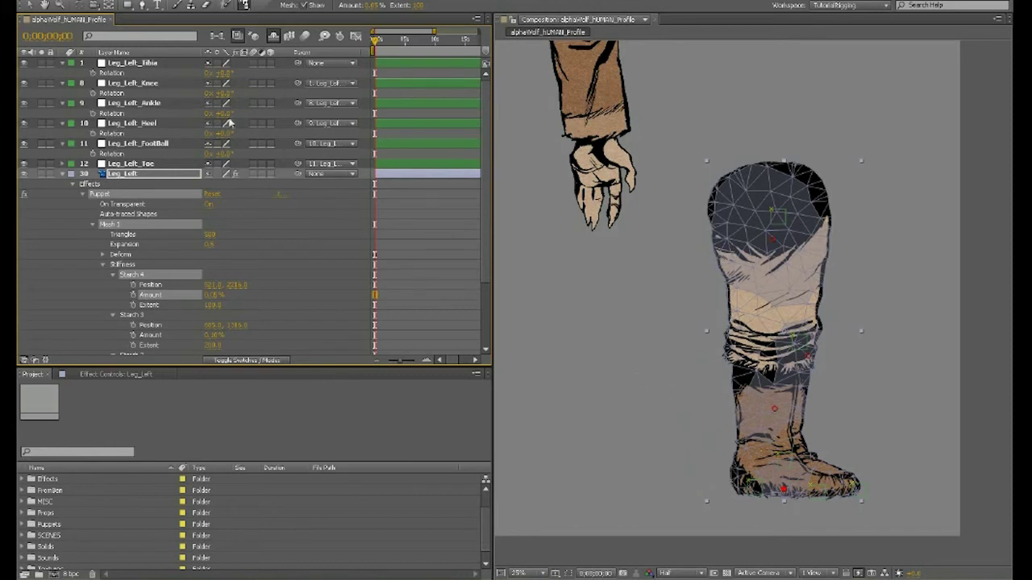
# Step: Bend the knee and ankle nulls, try the foot ball and heel rotations to check the boot's deformation, and undo everything
pyautogui.moveTo(216, 94); pyautogui.dragTo(206, 162)
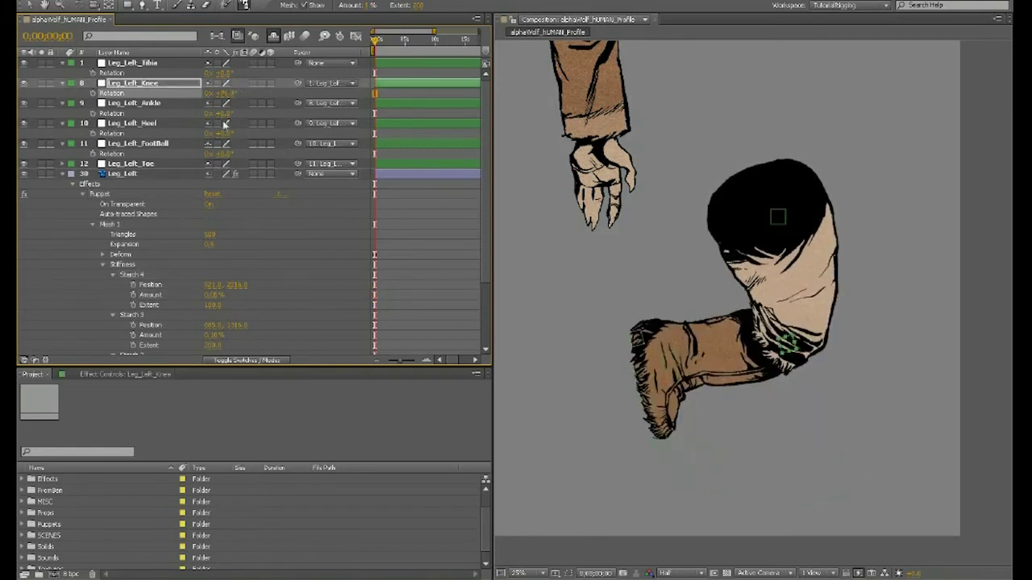
pyautogui.moveTo(219, 113); pyautogui.dragTo(258, 110)
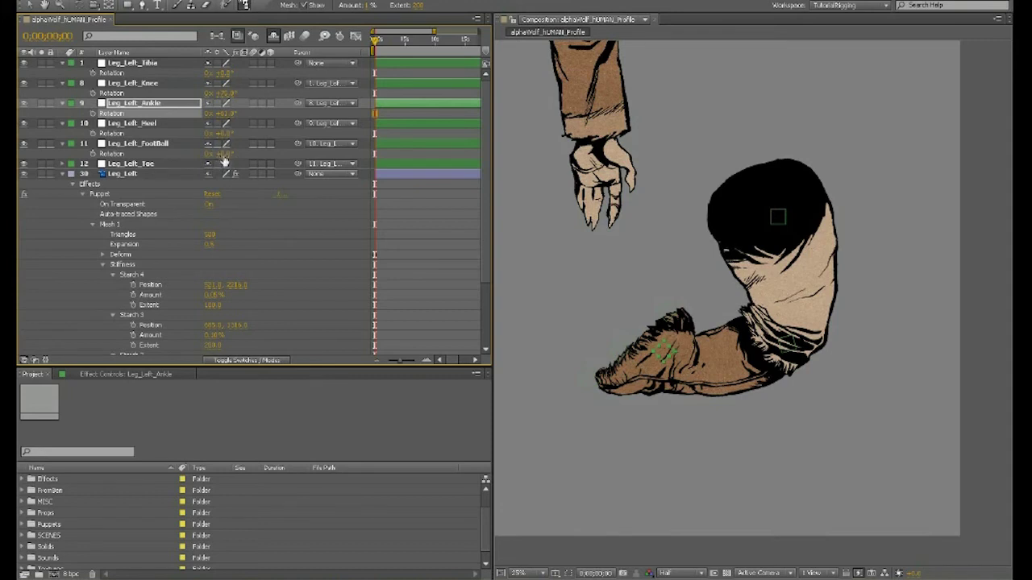
pyautogui.moveTo(225, 154)
pyautogui.mouseDown()
pyautogui.moveTo(211, 148)
pyautogui.moveTo(221, 153)
pyautogui.mouseUp()
pyautogui.hotkey('ctrl', 'z')
pyautogui.moveTo(220, 133); pyautogui.dragTo(248, 136)
pyautogui.hotkey('ctrl', 'Up')
pyautogui.hotkey('ctrl', 'Up')
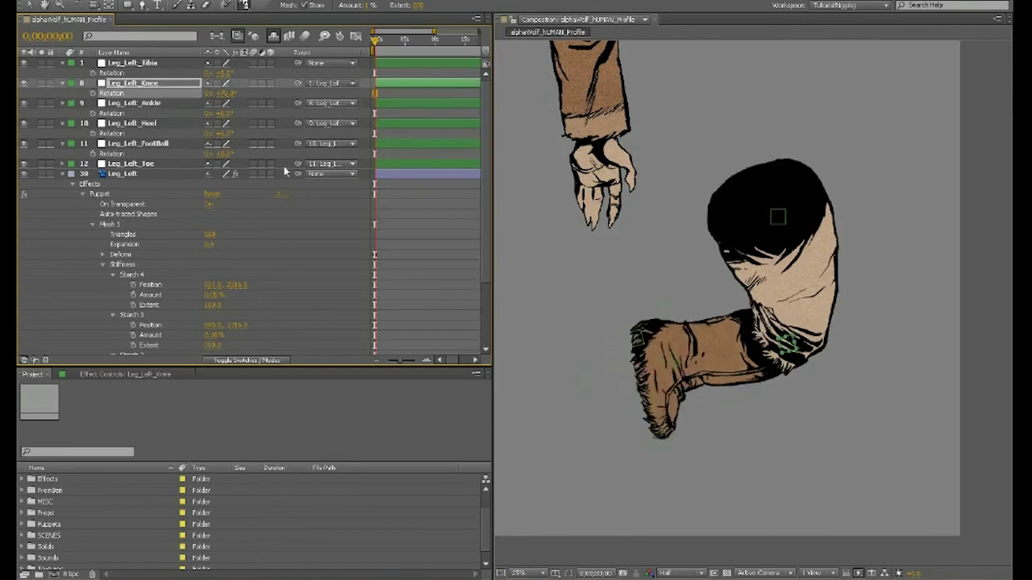
pyautogui.hotkey('ctrl', 'z')
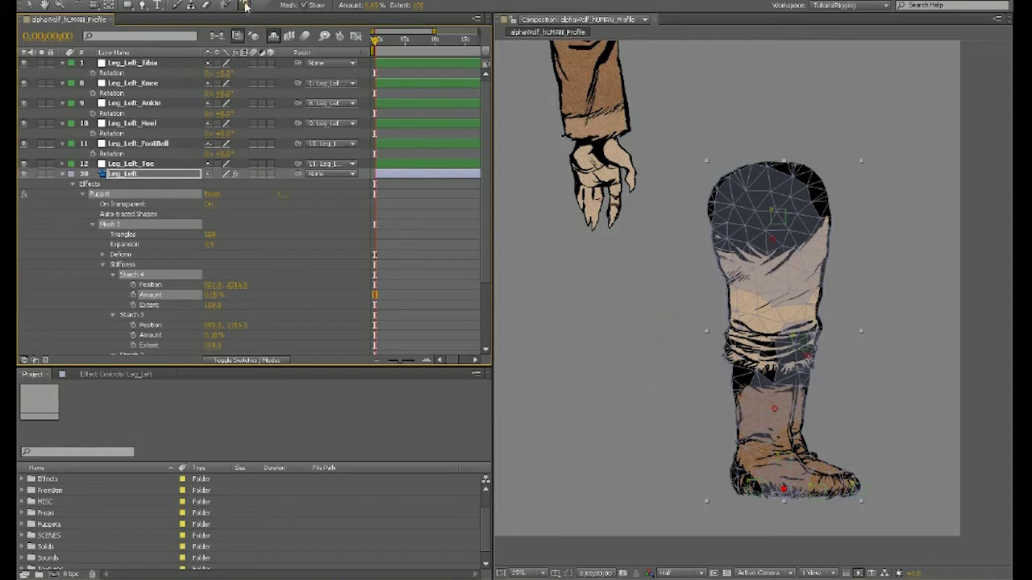
# Step: Add a fifth starch pin near the ball of the foot and rotate the knee null to check the bend
pyautogui.click(833, 489)
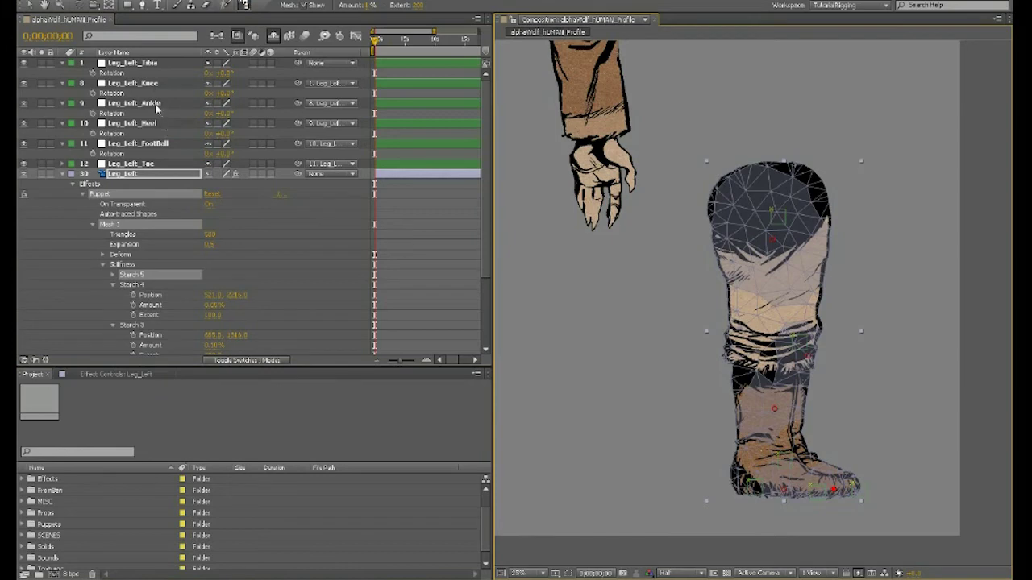
pyautogui.click(155, 106)
pyautogui.click(137, 83)
pyautogui.moveTo(221, 94); pyautogui.dragTo(273, 101)
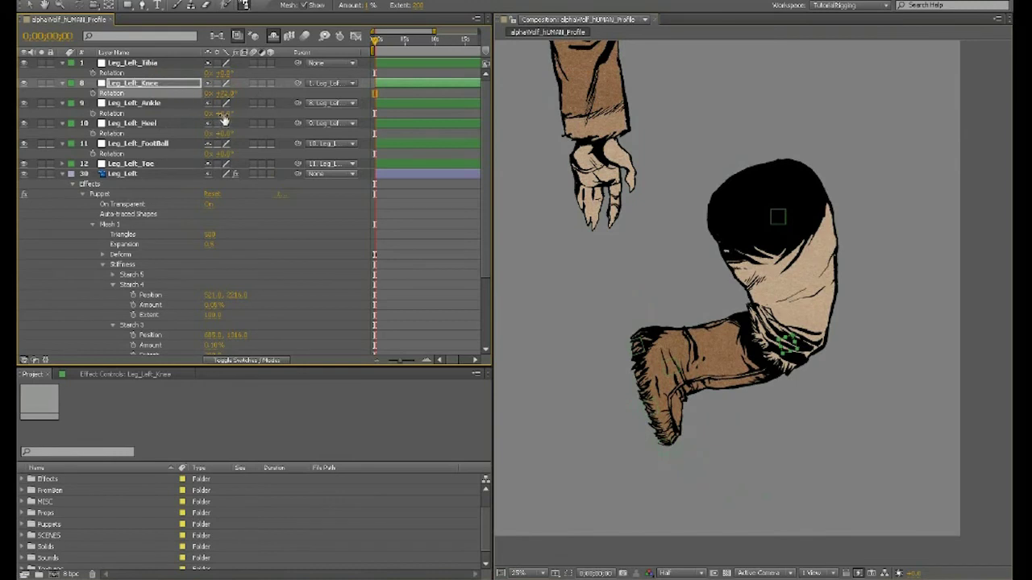
# Step: Try rotating the heel and foot ball nulls with the knee bent, and undo those rotations
pyautogui.moveTo(223, 133); pyautogui.dragTo(238, 114)
pyautogui.hotkey('ctrl', 'z')
pyautogui.hotkey('ctrl', 'z')
pyautogui.click(156, 143)
pyautogui.moveTo(224, 153)
pyautogui.mouseDown()
pyautogui.moveTo(237, 147)
pyautogui.moveTo(223, 150)
pyautogui.mouseUp()
pyautogui.hotkey('ctrl', 'z')
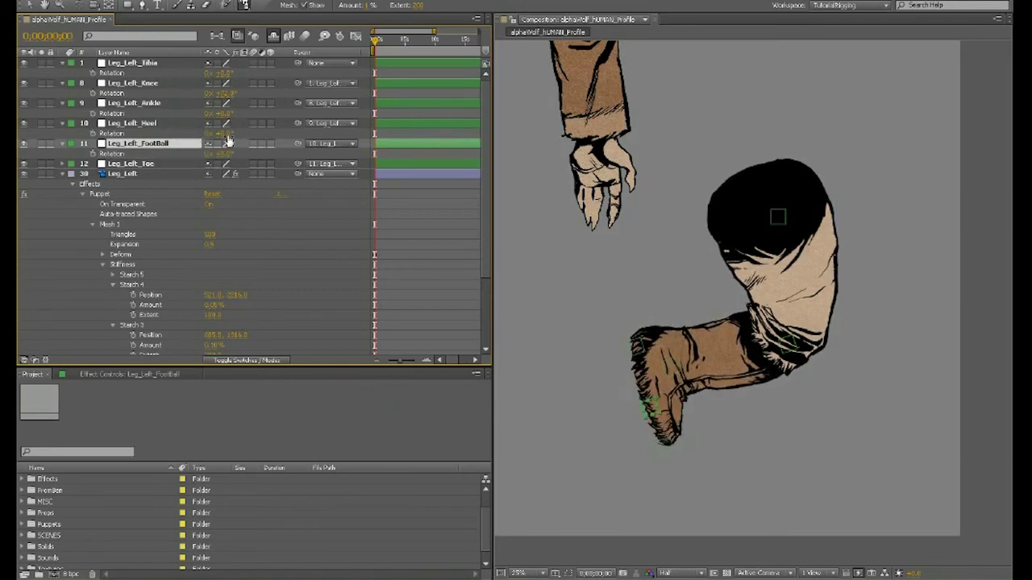
# Step: Test the foot by rotating the ankle and foot ball nulls, and undo all rotations including the knee's
pyautogui.moveTo(229, 153); pyautogui.dragTo(235, 162)
pyautogui.moveTo(224, 113); pyautogui.dragTo(232, 128)
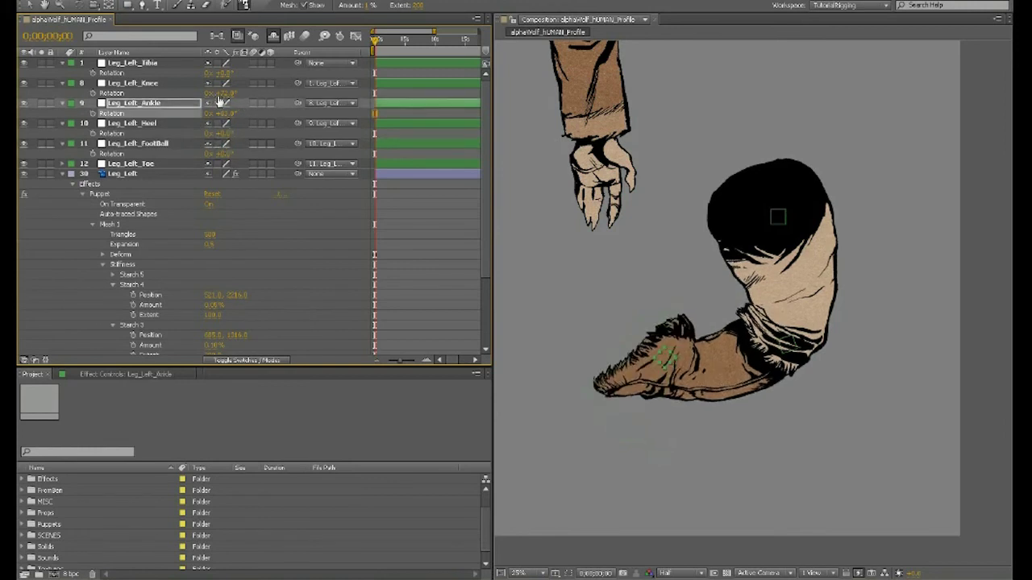
pyautogui.moveTo(226, 153); pyautogui.dragTo(208, 152)
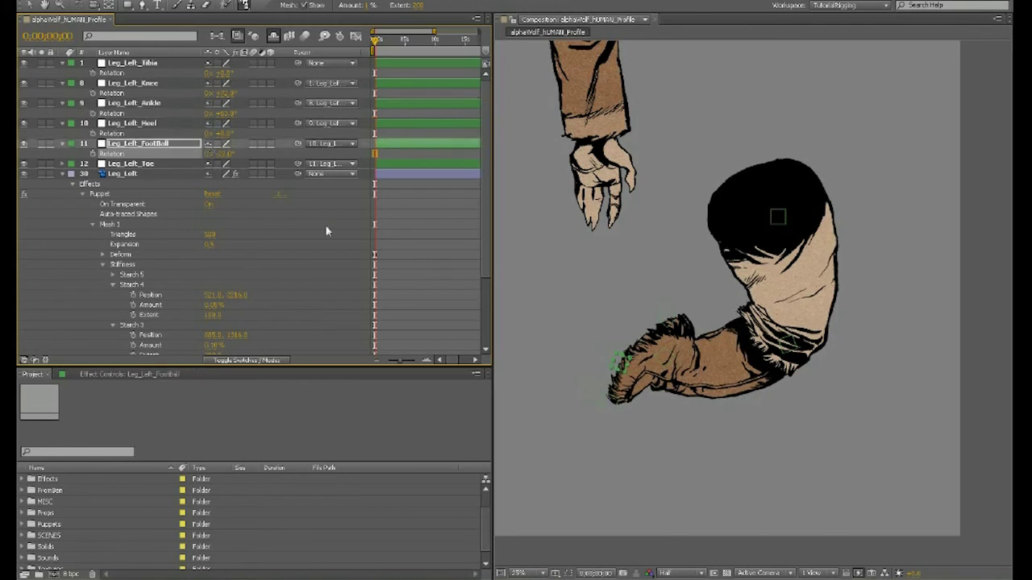
pyautogui.hotkey('ctrl', 'z')
pyautogui.hotkey('ctrl', 'z')
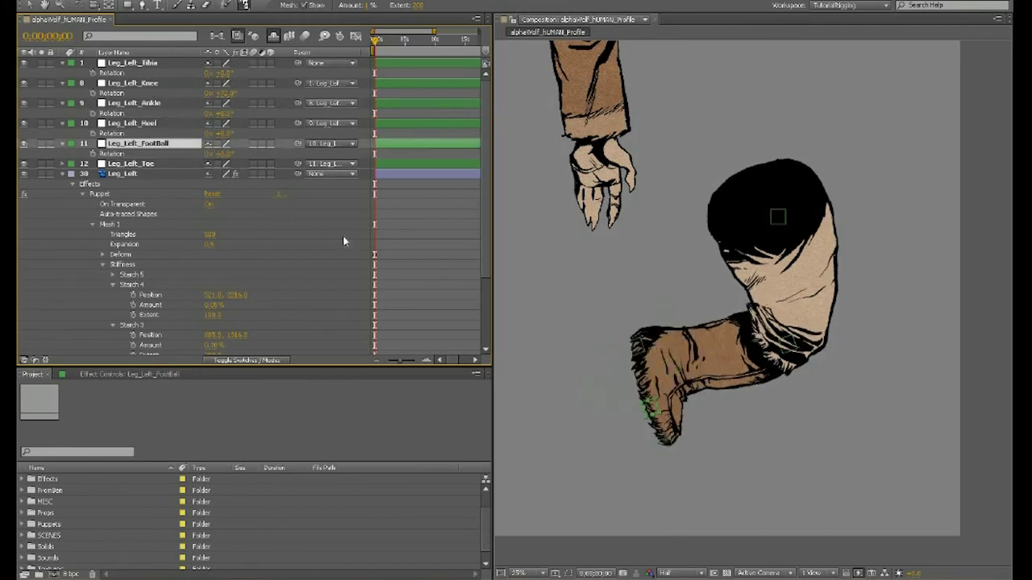
pyautogui.hotkey('ctrl', 'z')
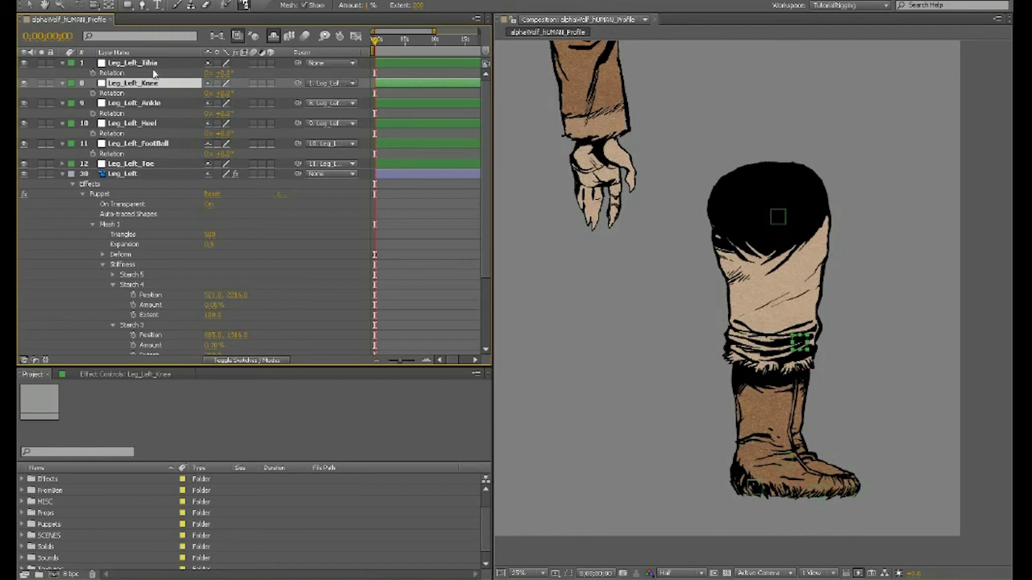
# Step: Lock the Leg_Left_Heel null and mark it shy so it is hidden from the layer list
pyautogui.click(153, 123)
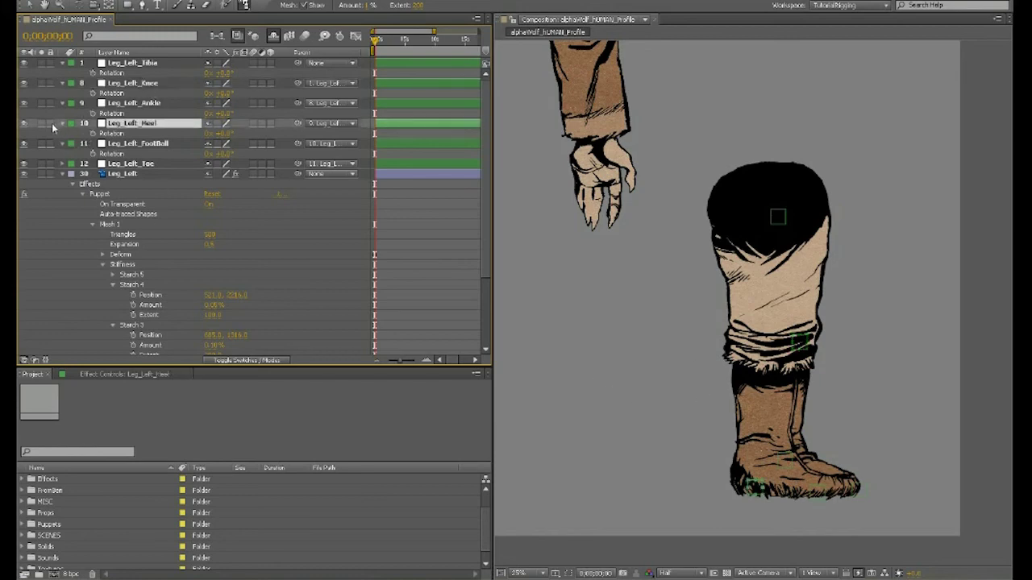
pyautogui.click(50, 123)
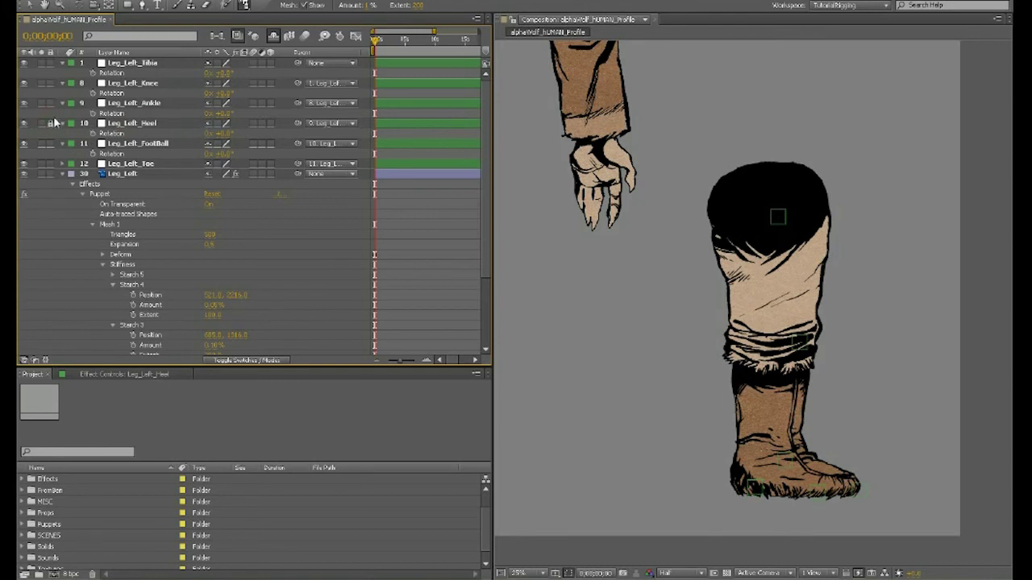
pyautogui.click(24, 123)
pyautogui.click(209, 124)
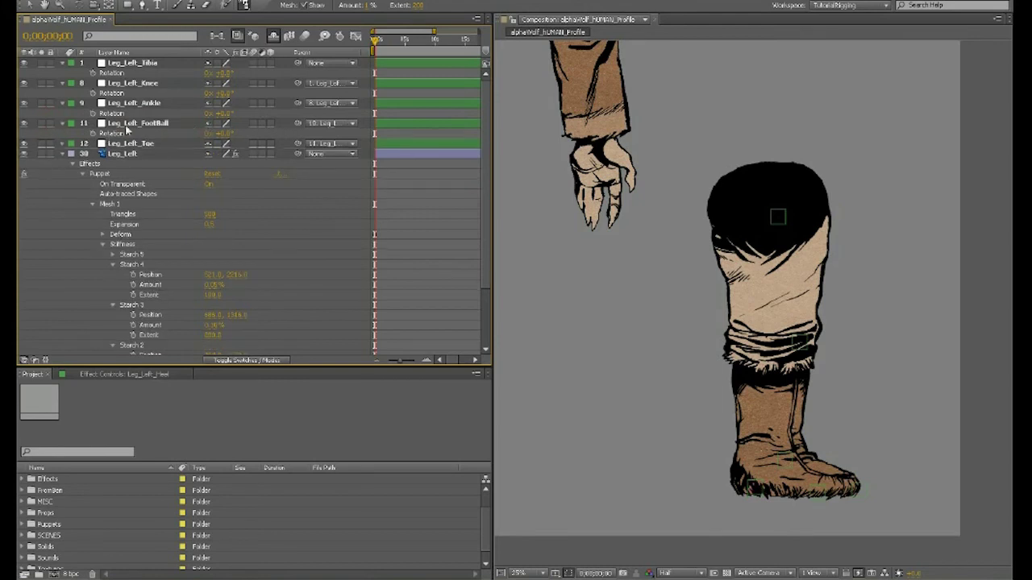
# Step: Select the Leg_Left_Toe null and reveal its Rotation property
pyautogui.click(129, 123)
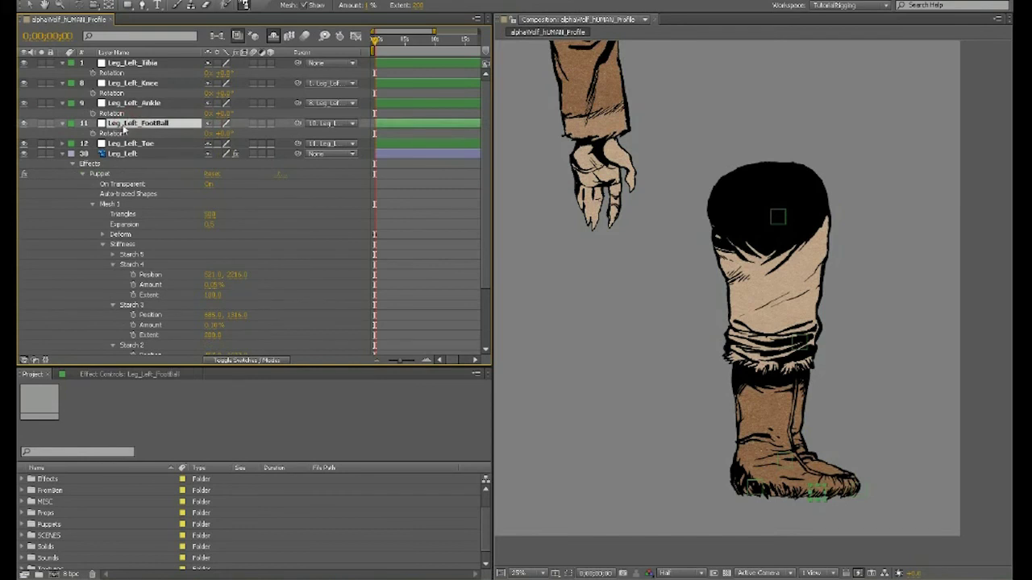
pyautogui.click(127, 144)
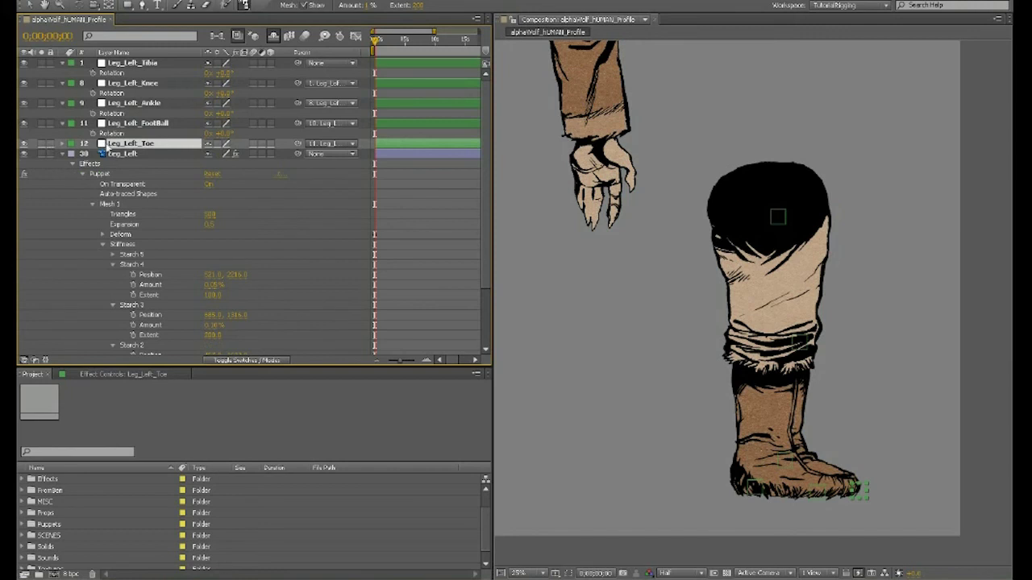
pyautogui.press('r')
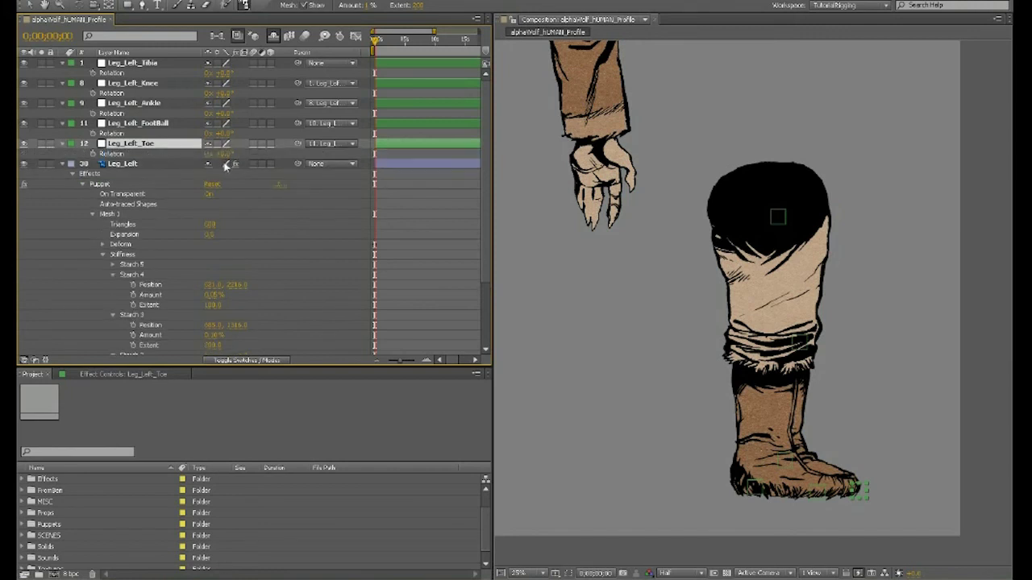
pyautogui.hotkey('ctrl', 'z')
# Step: Try rotating the Leg_Left_FootBall null, and undo the rotation
pyautogui.click(154, 124)
pyautogui.moveTo(225, 134)
pyautogui.mouseDown()
pyautogui.moveTo(237, 131)
pyautogui.moveTo(227, 134)
pyautogui.mouseUp()
pyautogui.hotkey('ctrl', 'z')
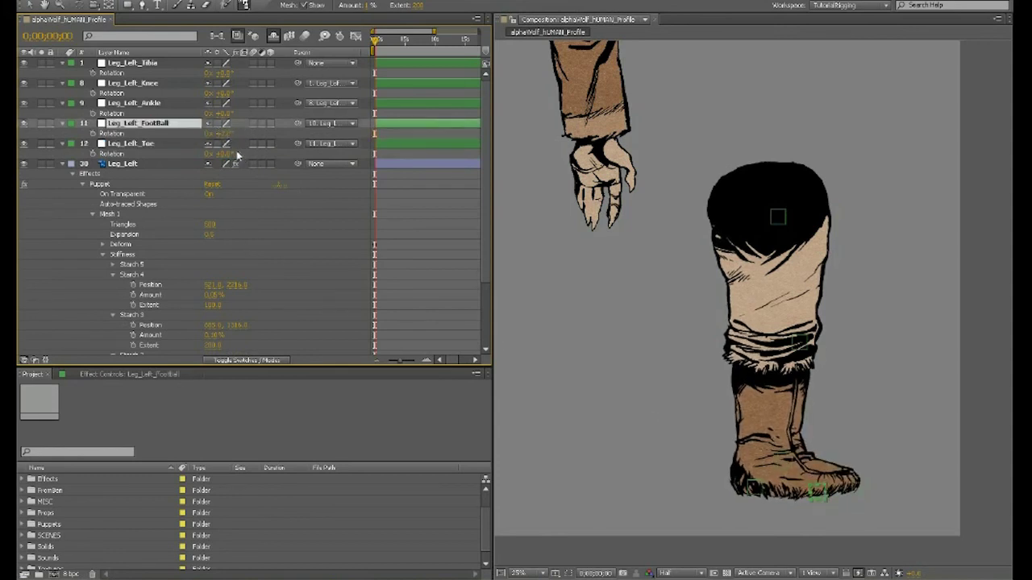
# Step: Set the Amount of the starch pin near the ball of the foot to 0.1%, and collapse the mesh's Stiffness group
pyautogui.click(133, 265)
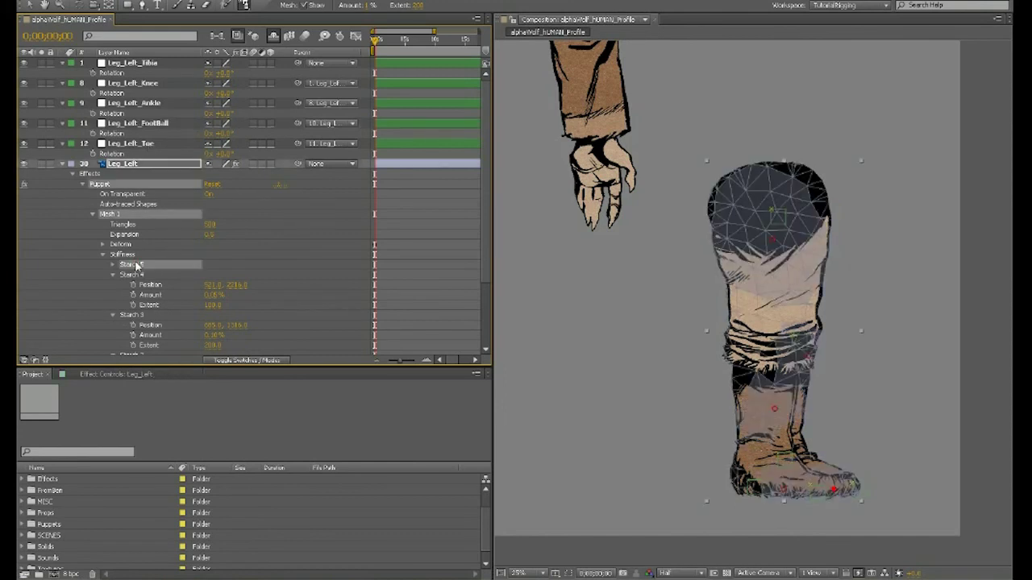
pyautogui.click(114, 270)
pyautogui.click(212, 285)
pyautogui.write('0')
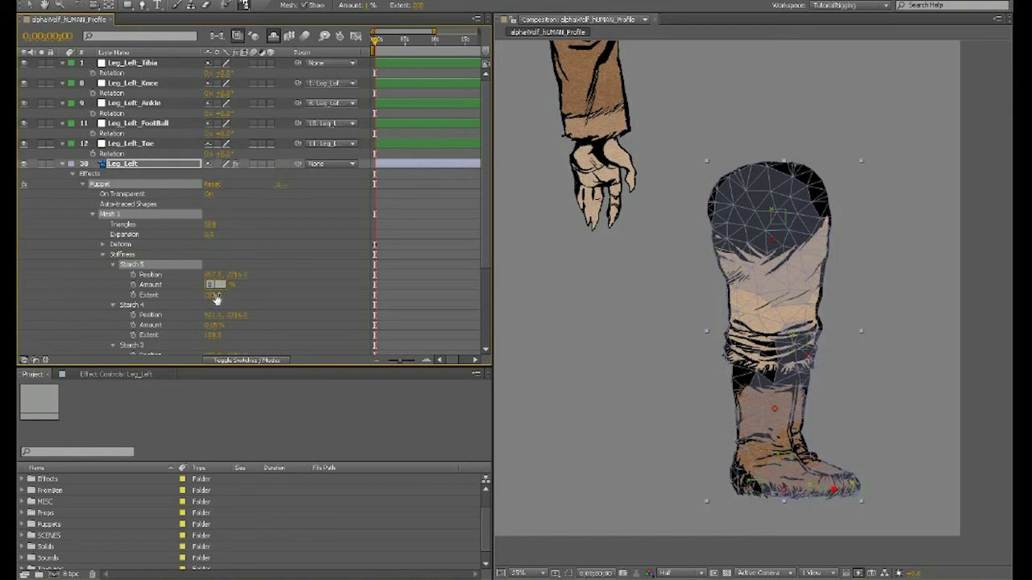
pyautogui.write('.1')
pyautogui.press('Return')
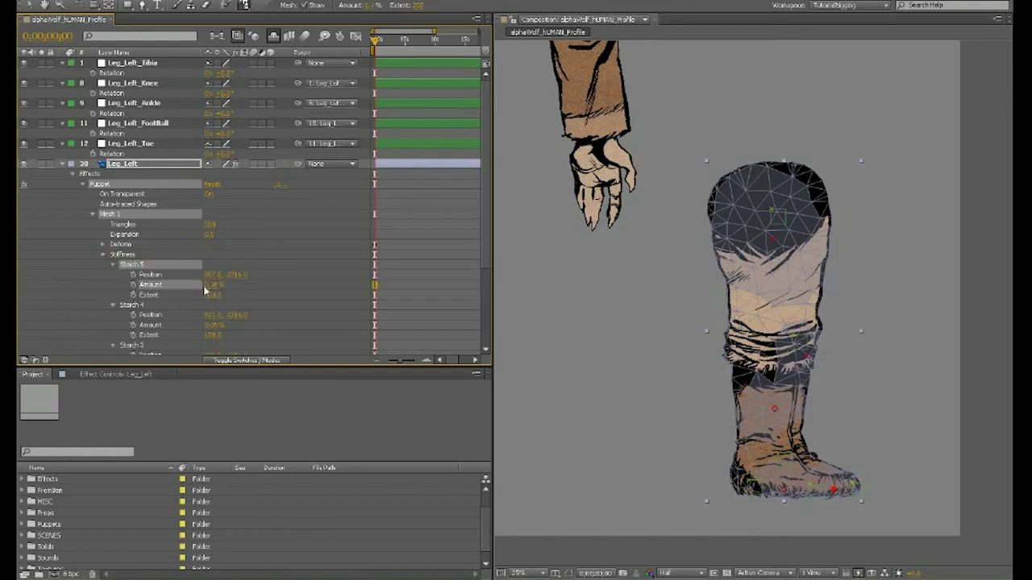
pyautogui.click(103, 254)
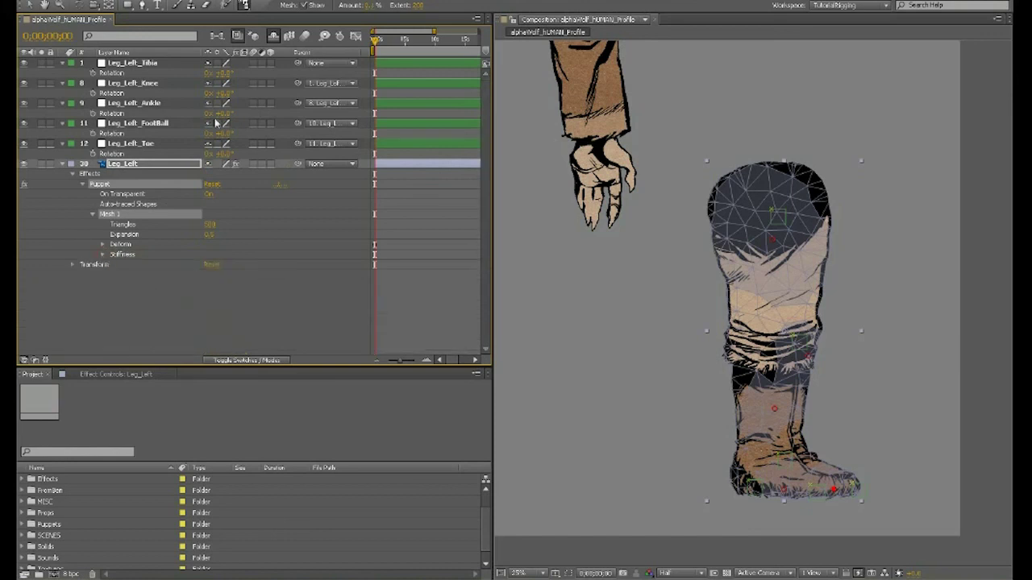
# Step: Test the finished leg mesh by rotating the knee and ankle nulls, and undo the rotations
pyautogui.moveTo(224, 95); pyautogui.dragTo(277, 94)
pyautogui.moveTo(223, 113)
pyautogui.mouseDown()
pyautogui.moveTo(242, 108)
pyautogui.moveTo(208, 109)
pyautogui.mouseUp()
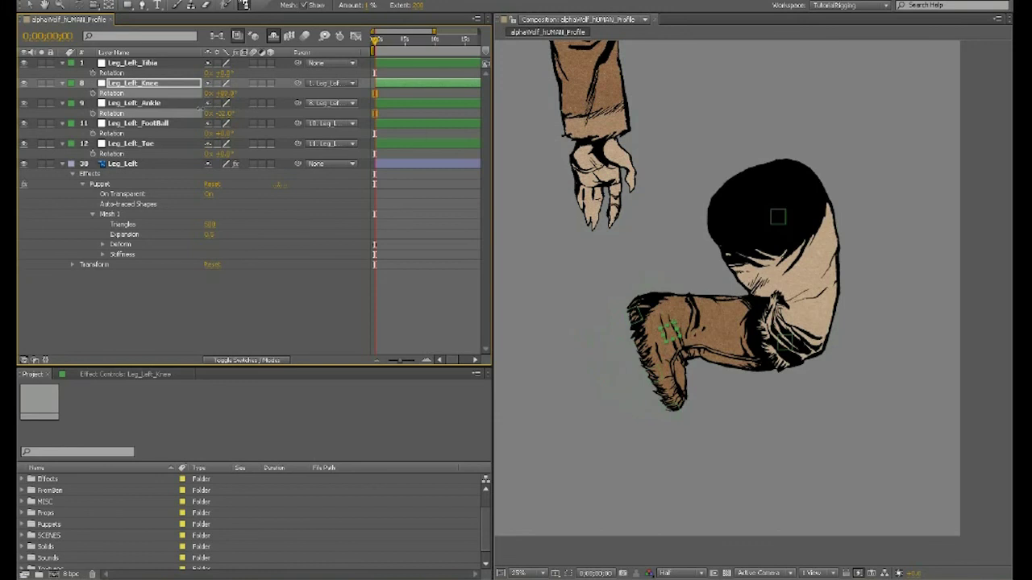
pyautogui.hotkey('ctrl', 'z')
pyautogui.hotkey('ctrl', 'z')
pyautogui.hotkey('ctrl', 'z')
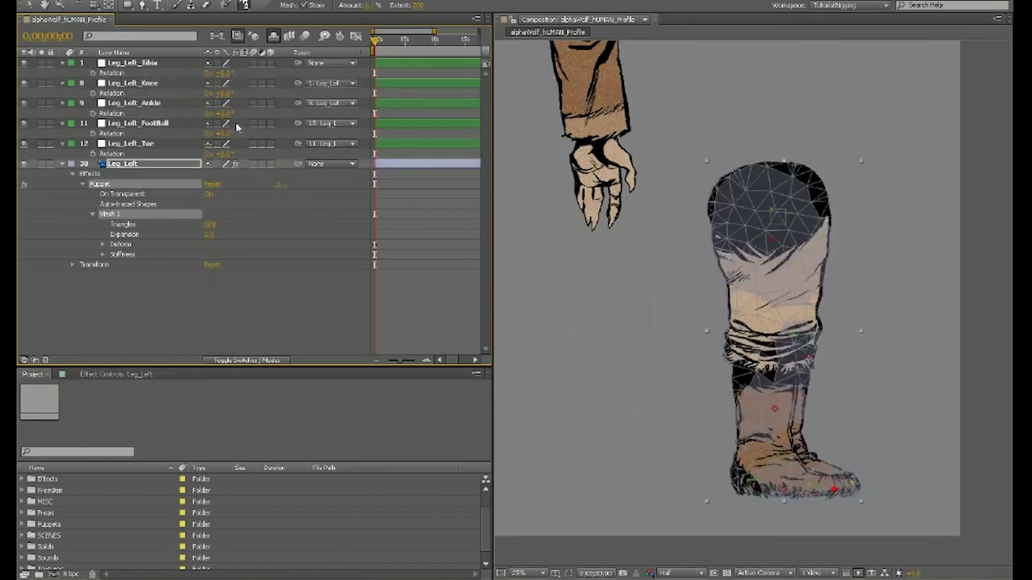